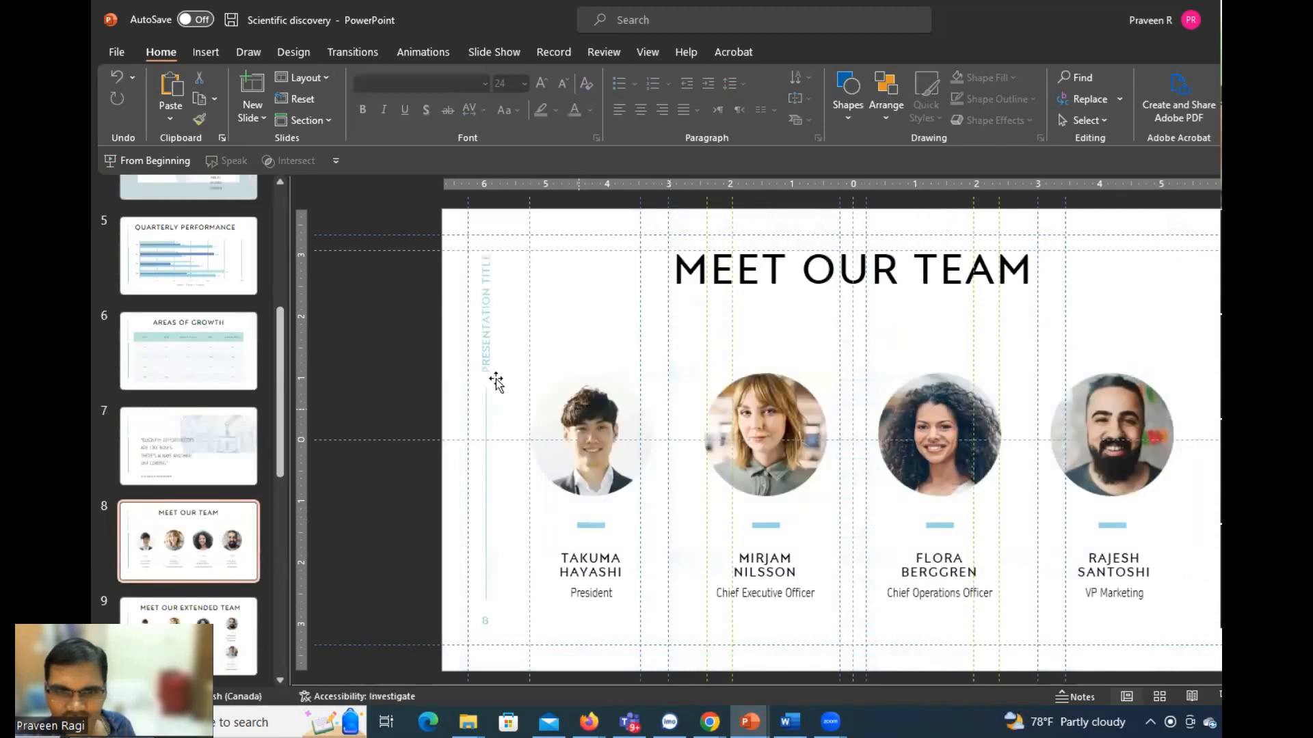
- Copy the President's round portrait from the Meet Our Team slide and paste it onto the cleared slide of a new presentation
click(612, 438)
click(718, 418)
click(977, 414)
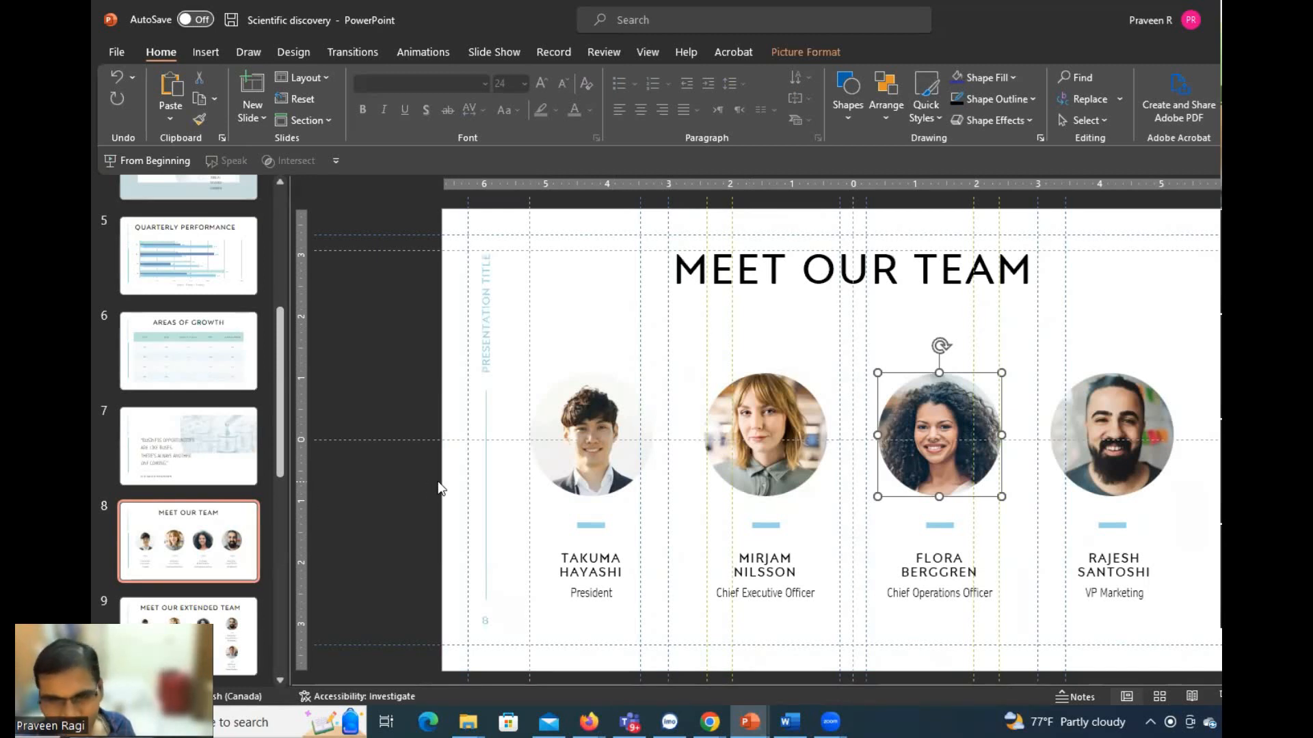
click(608, 497)
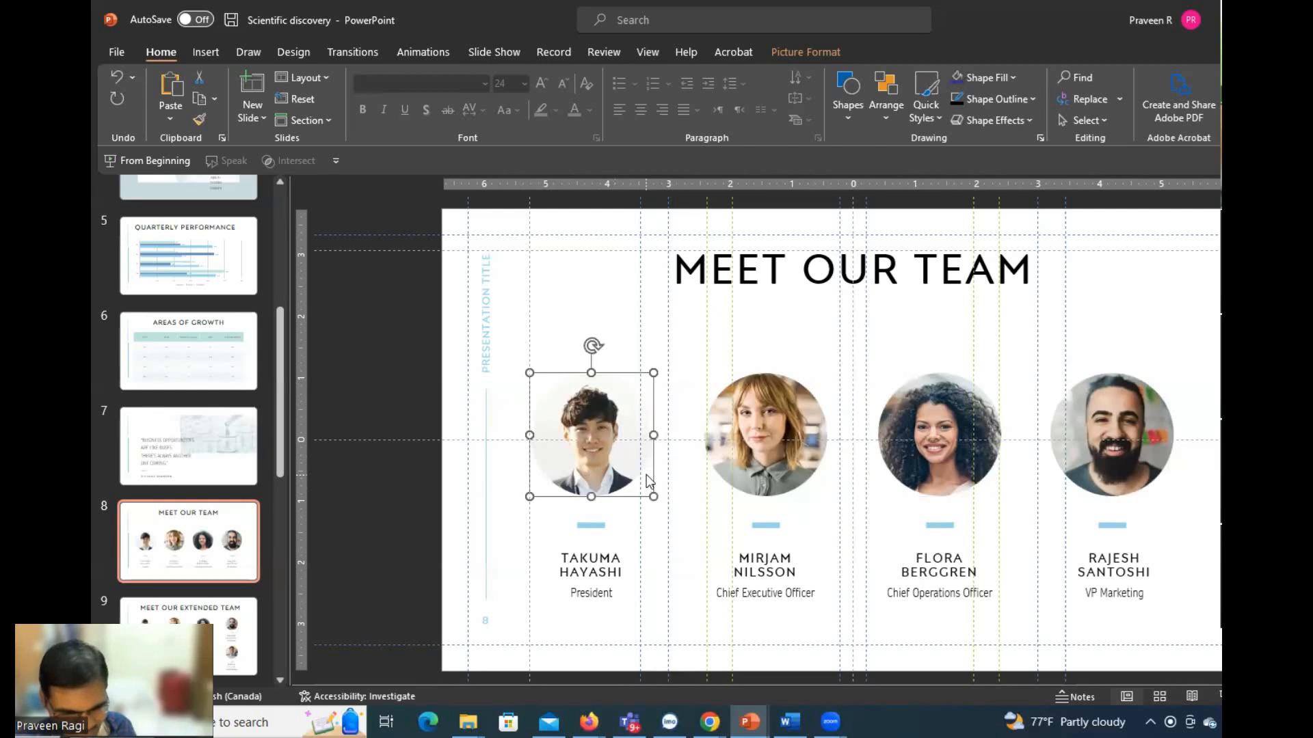
key(ctrl+n)
key(ctrl+a)
key(Delete)
key(ctrl+v)
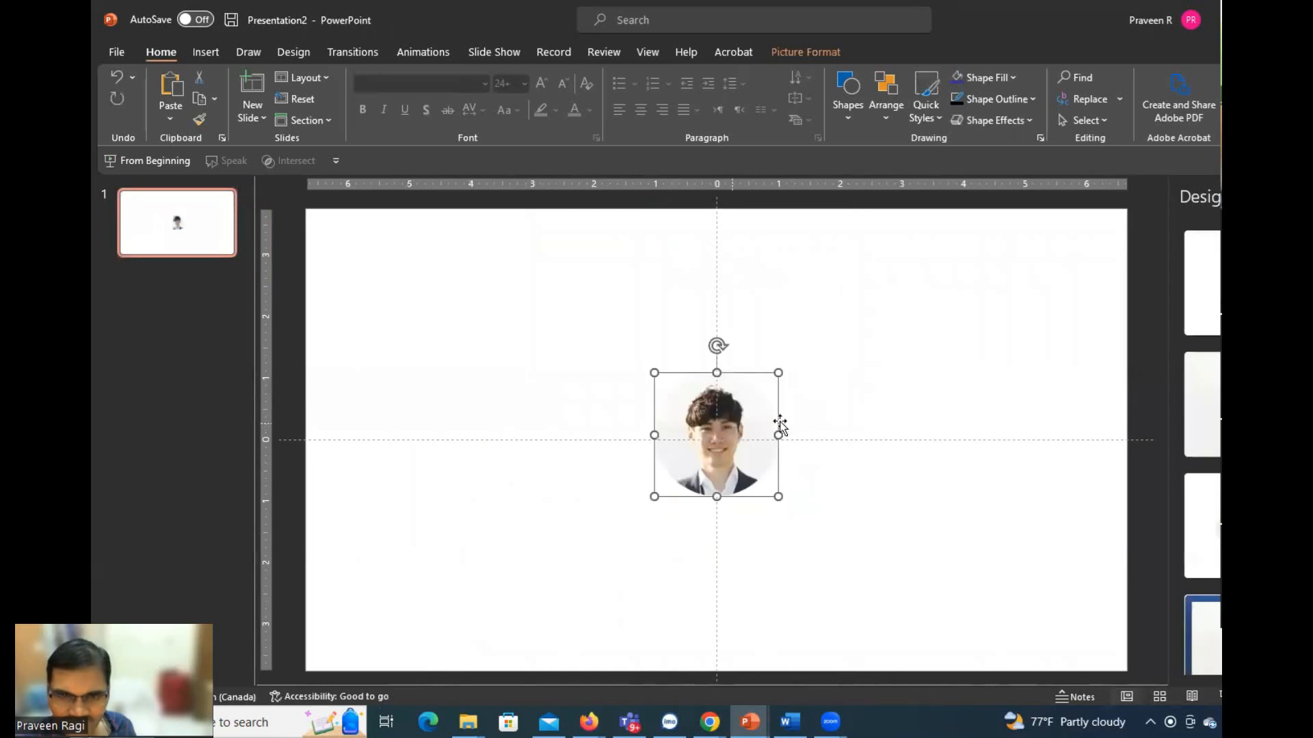
click(853, 406)
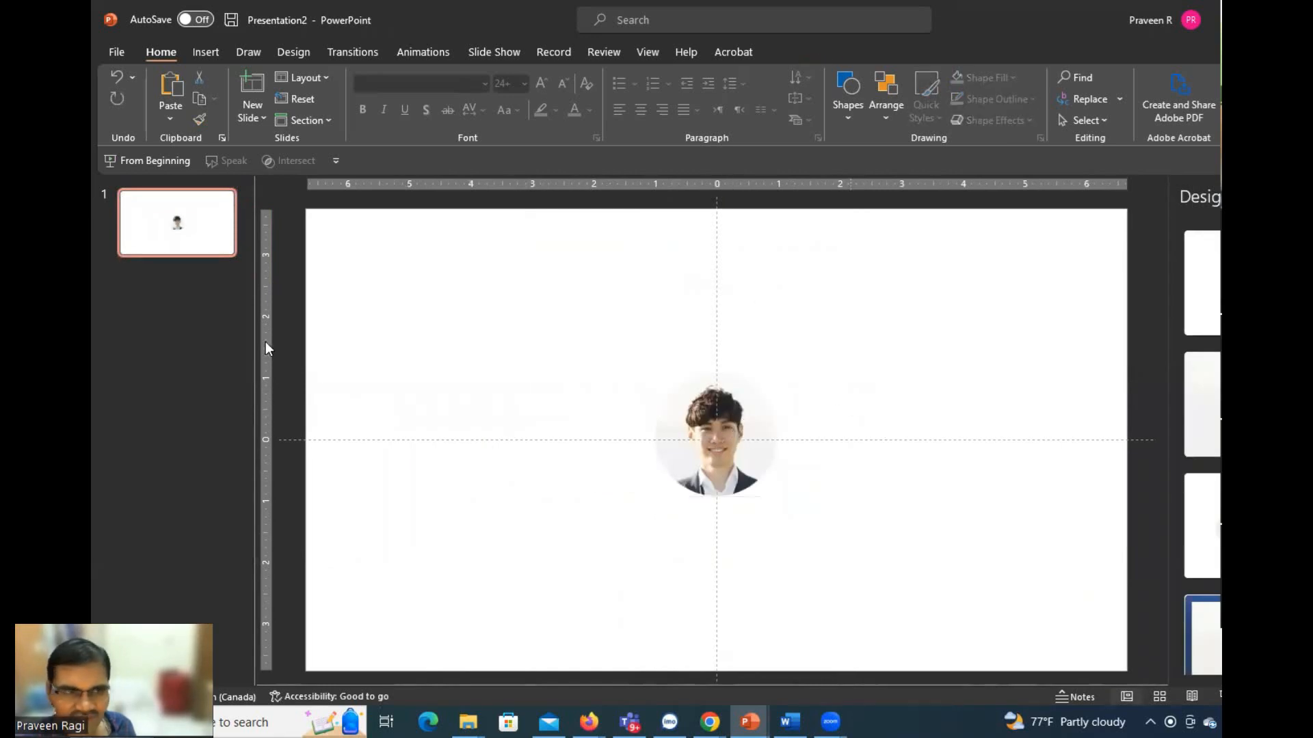
right_click(182, 243)
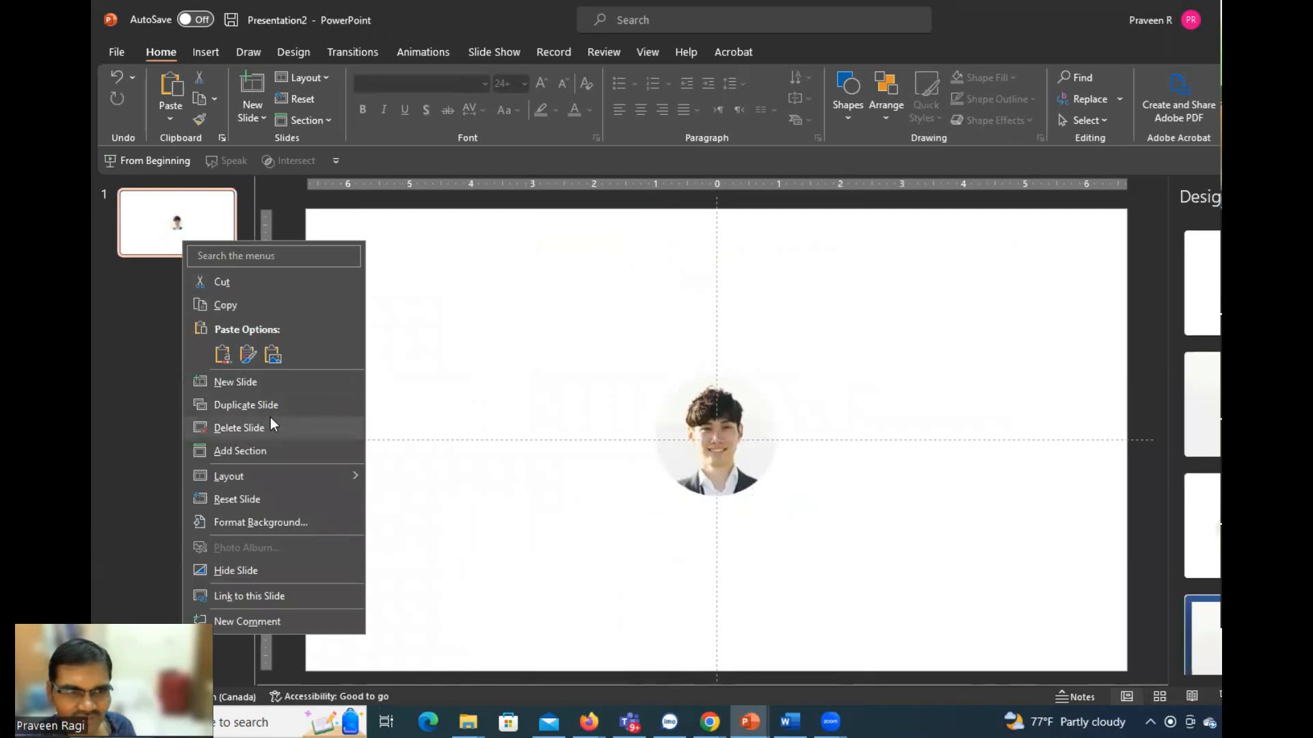
click(519, 410)
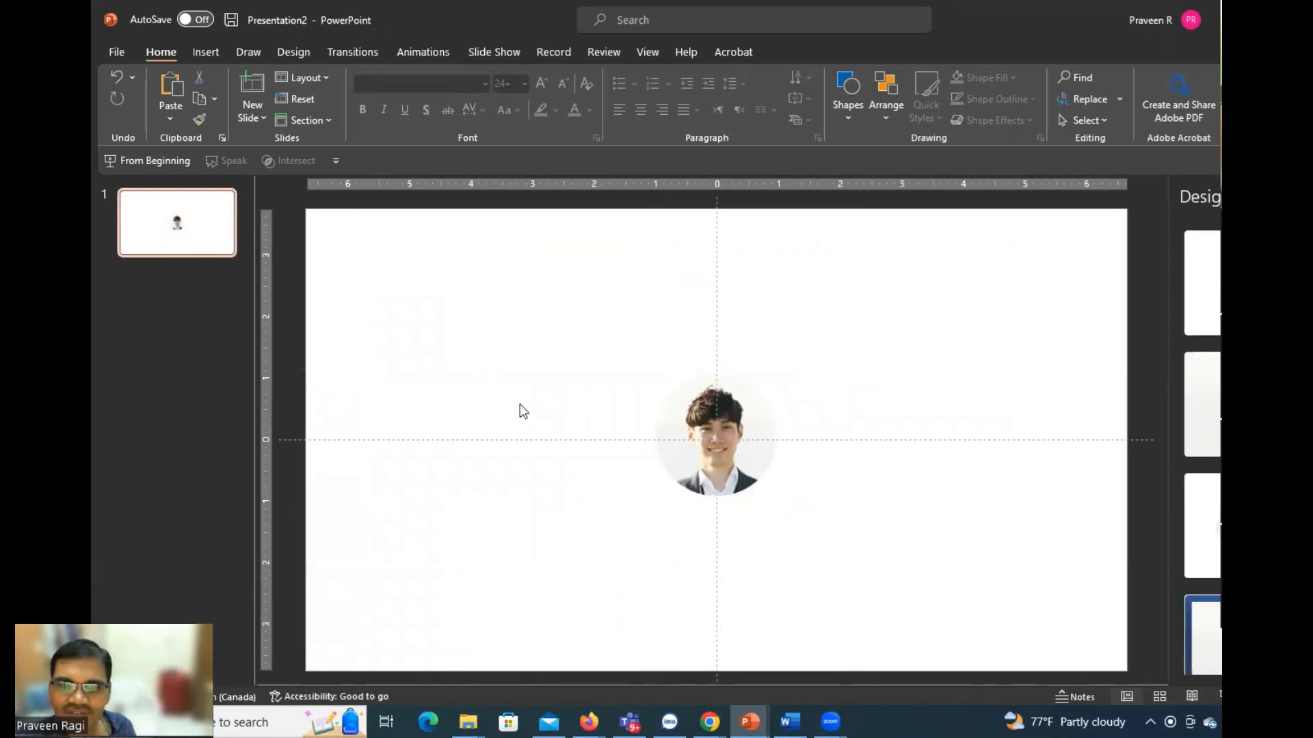
click(748, 424)
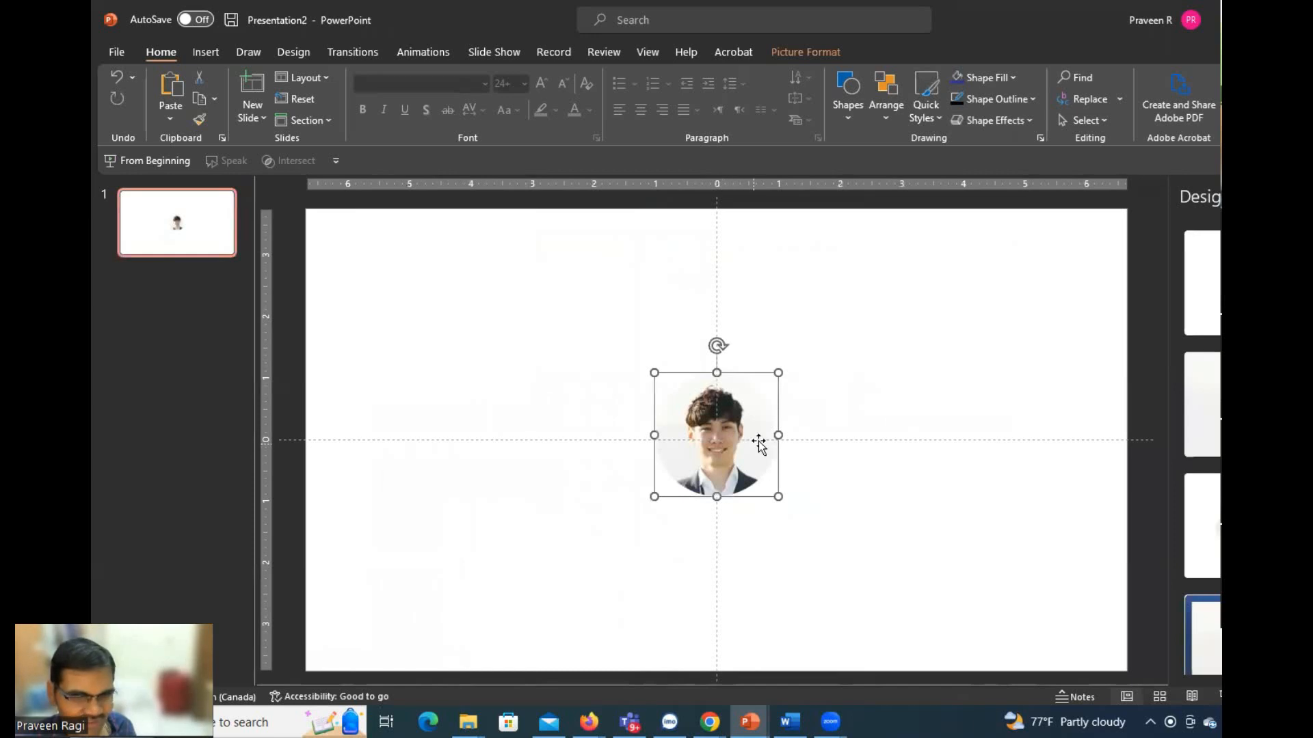
click(839, 421)
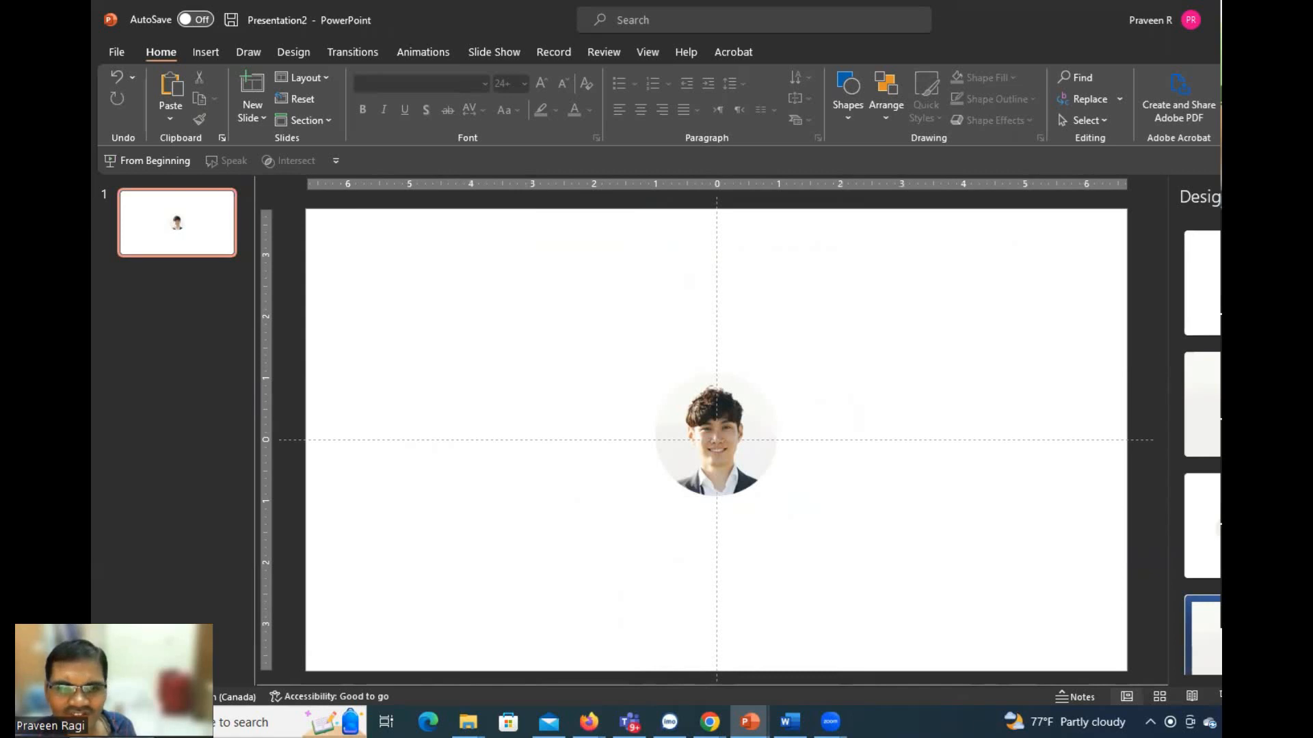
- Replace the portrait with a freshly pasted copy and center it on the slide at the guide intersection
click(730, 416)
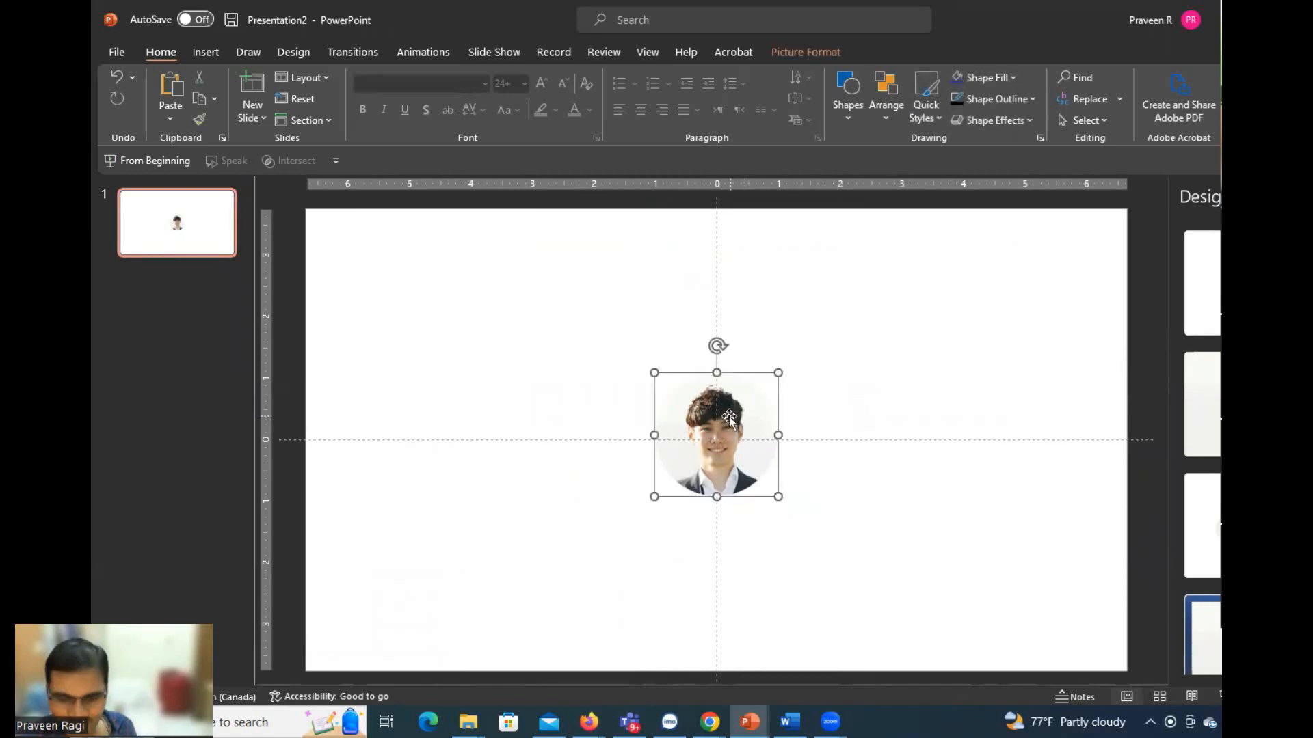
key(Delete)
key(ctrl+v)
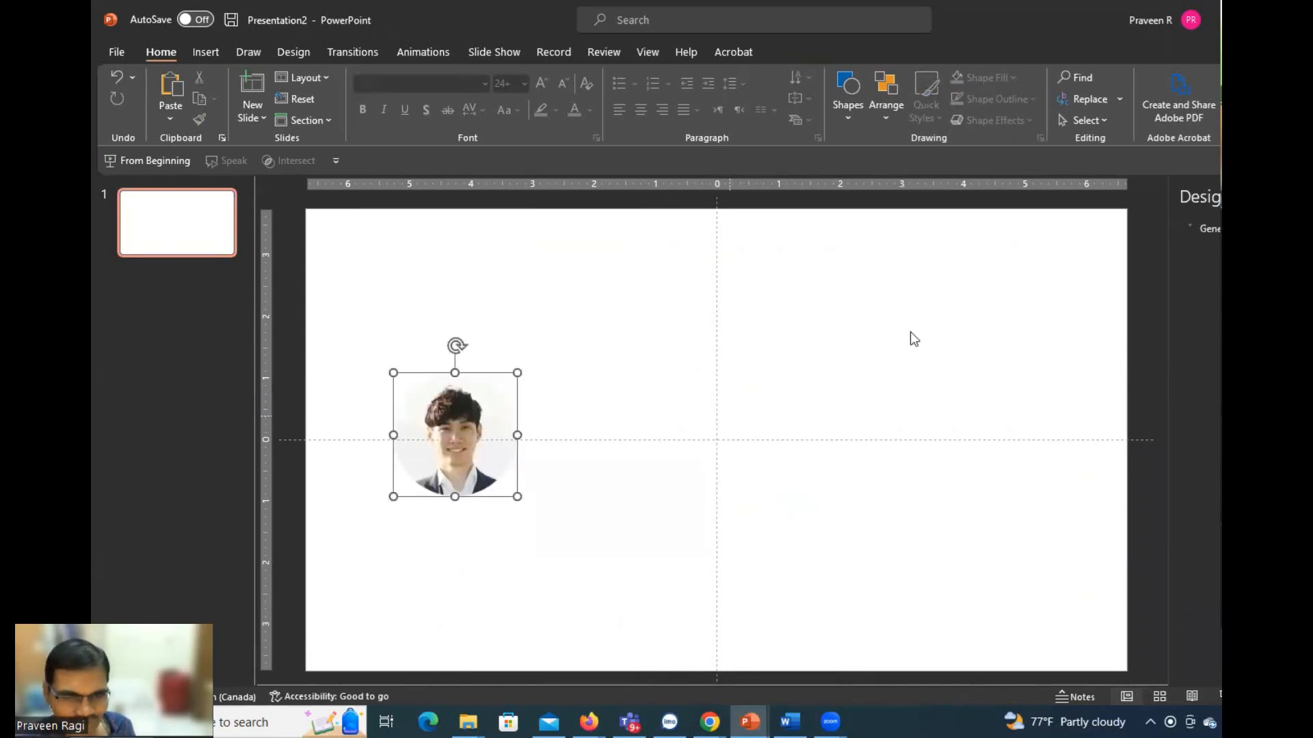
drag(495, 410, 745, 408)
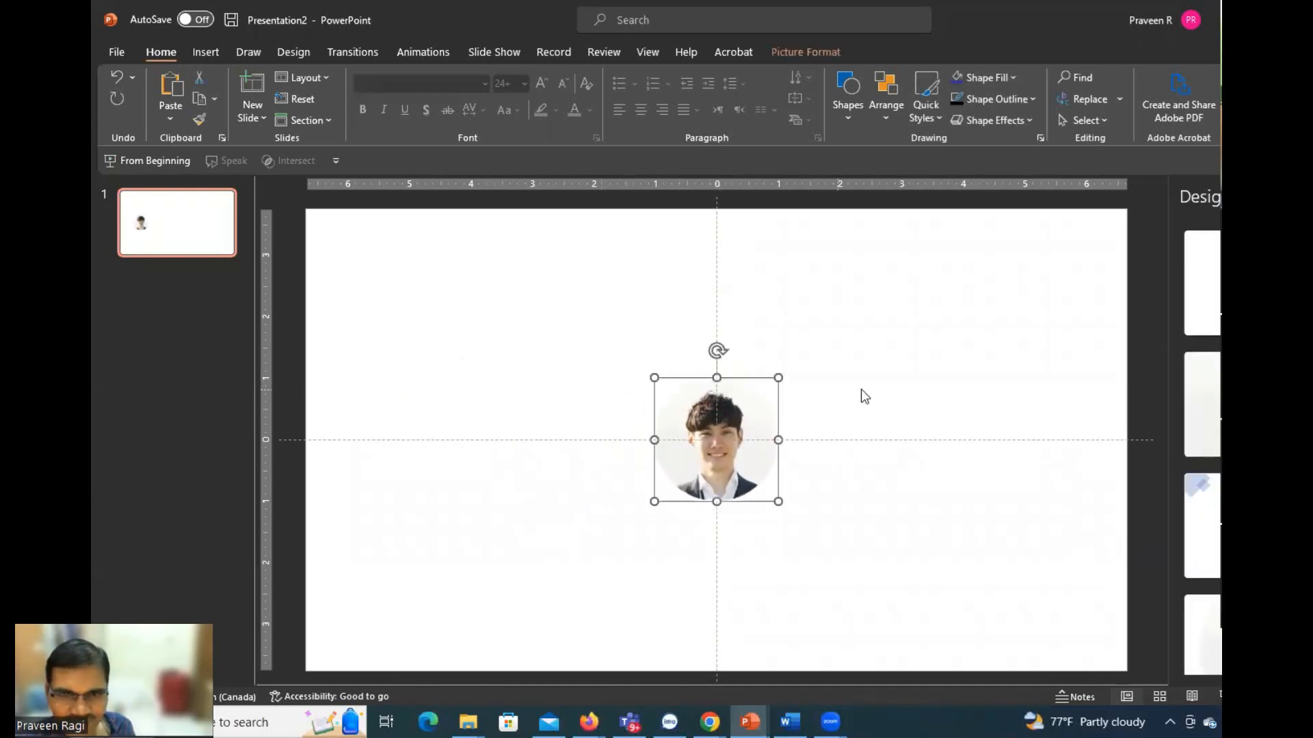
click(809, 421)
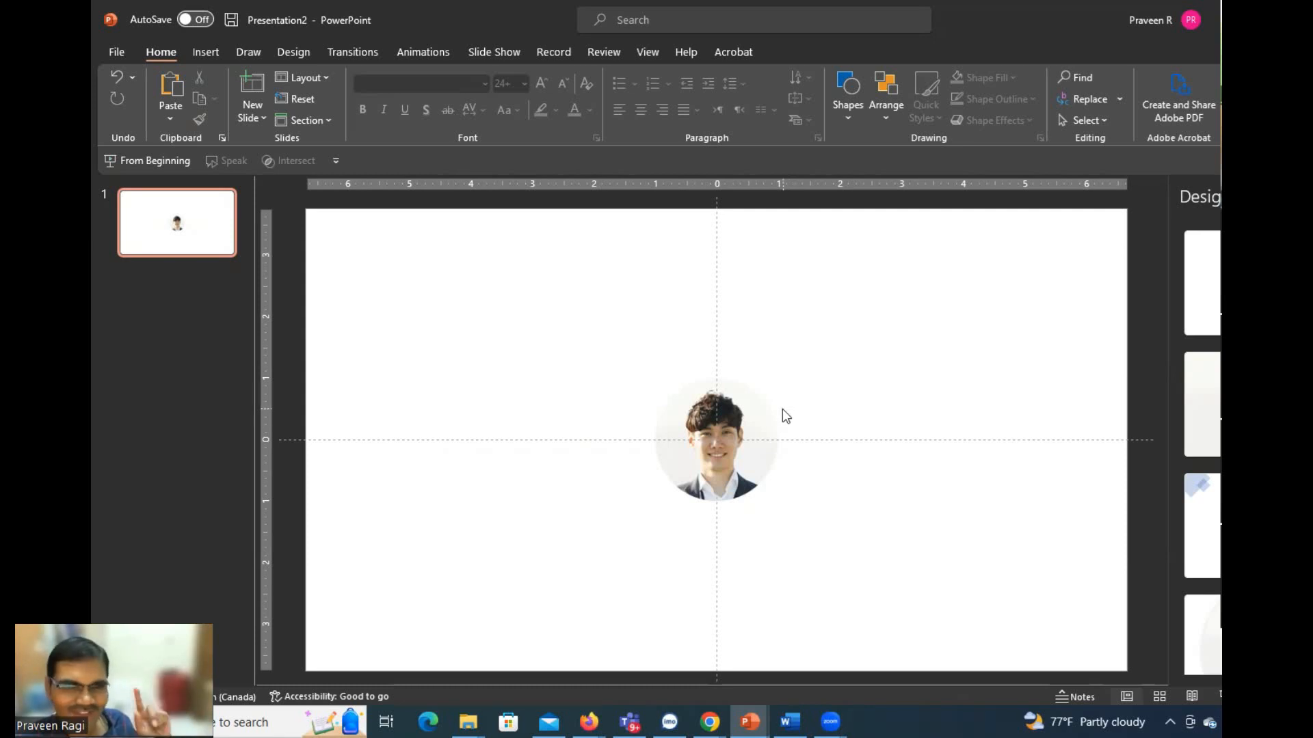
- Duplicate the slide and enlarge the portrait on the copy around its center to about 6 inches across
click(745, 417)
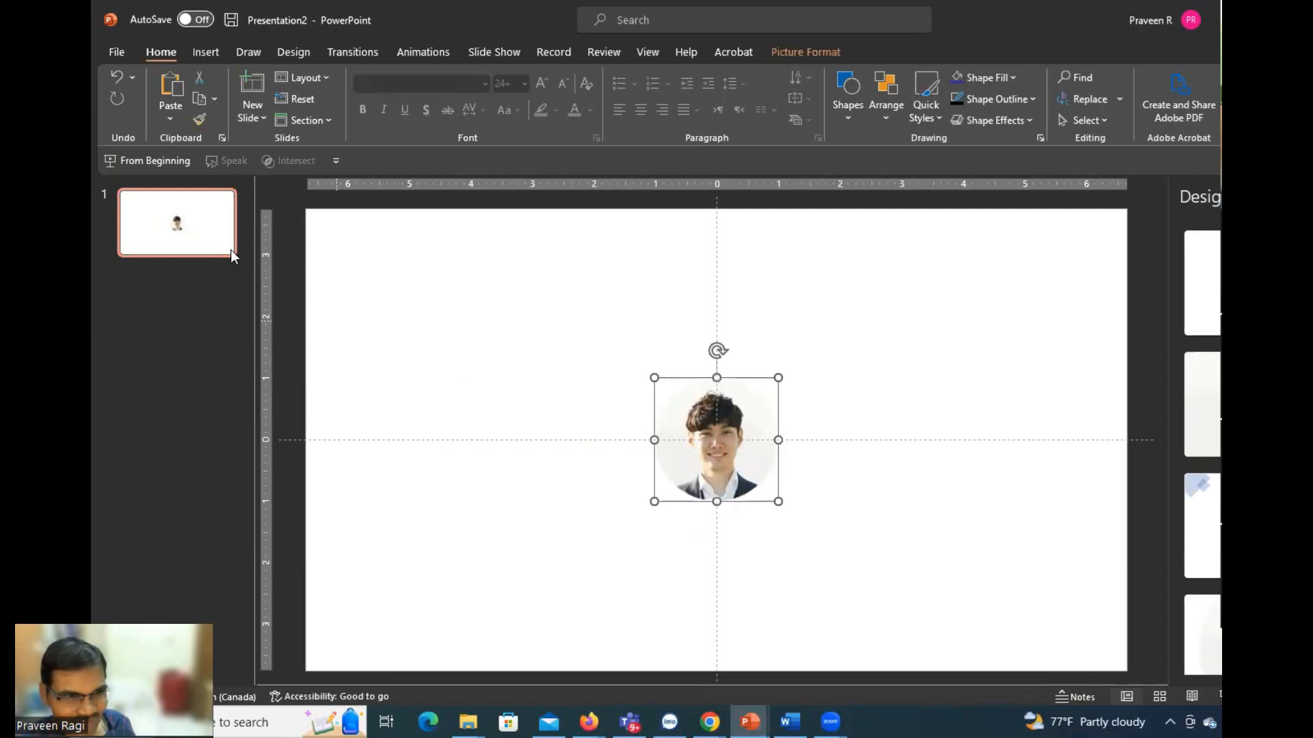
right_click(208, 228)
click(264, 383)
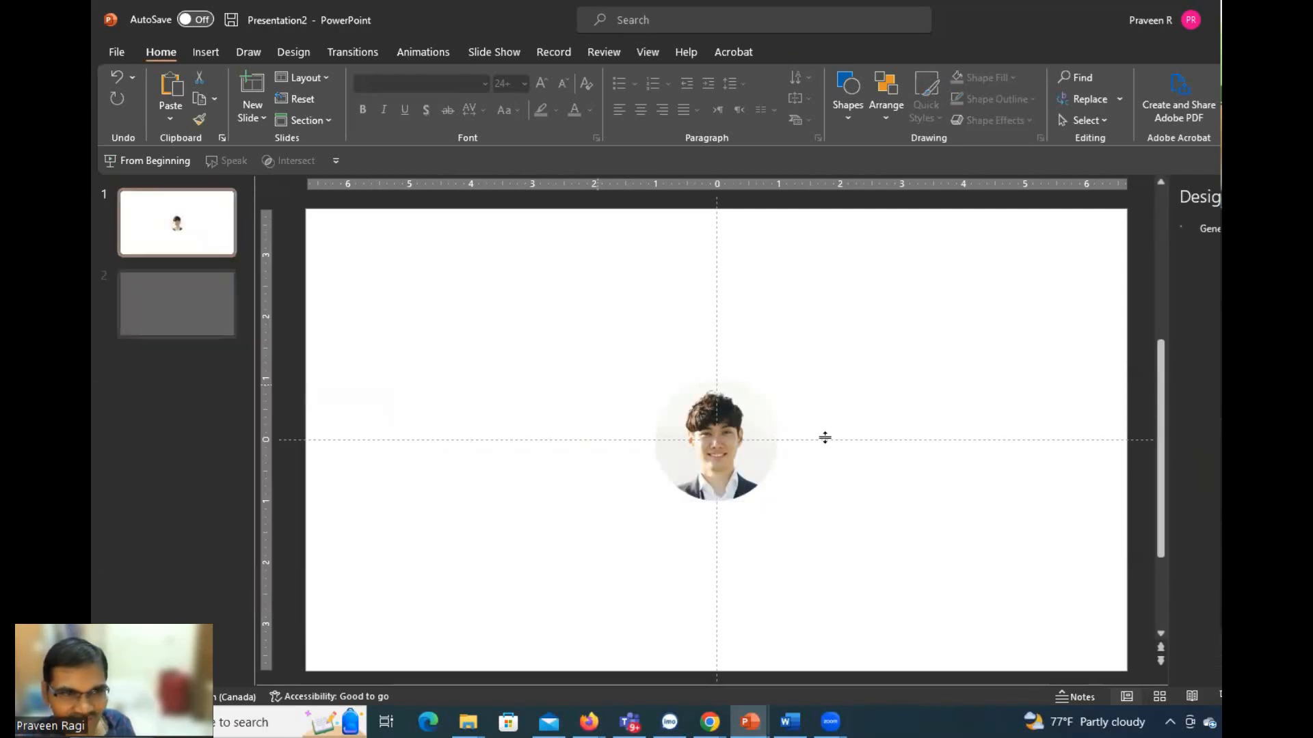
click(745, 427)
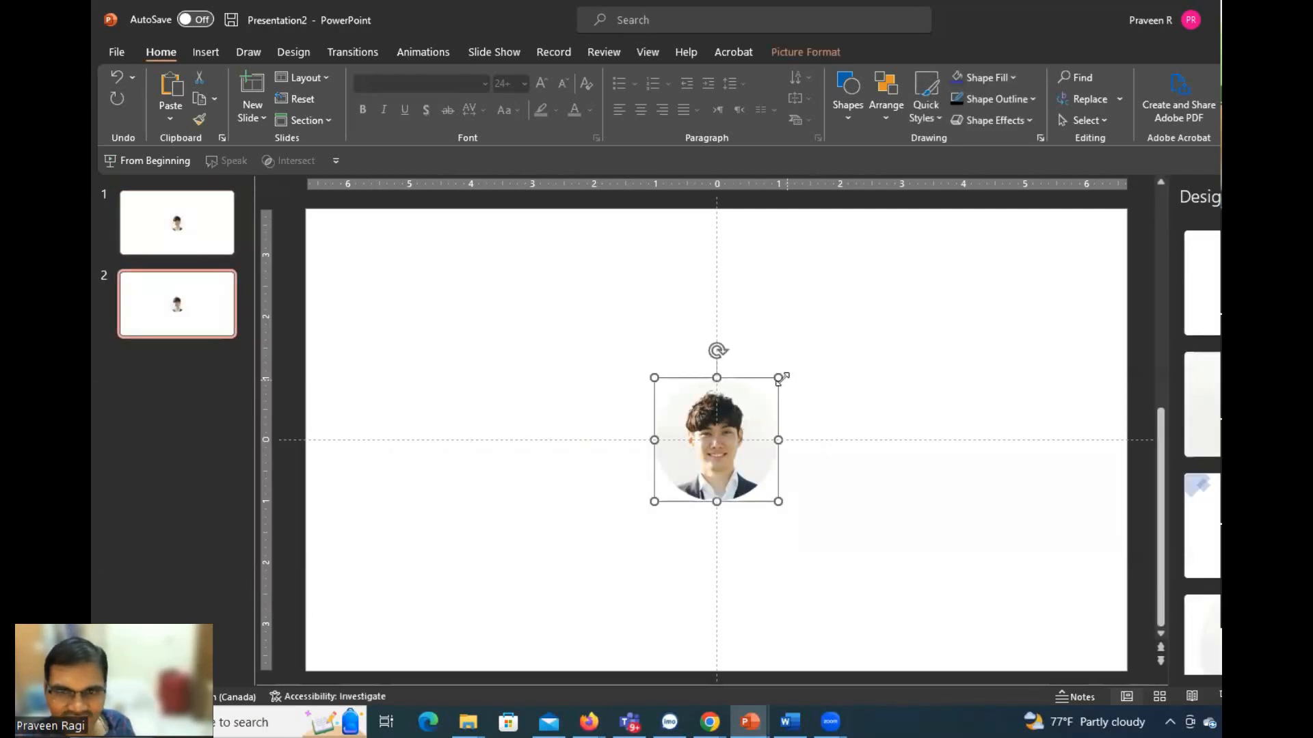
drag(821, 351, 906, 301)
click(961, 340)
- Apply the Morph transition to both slides
click(176, 222)
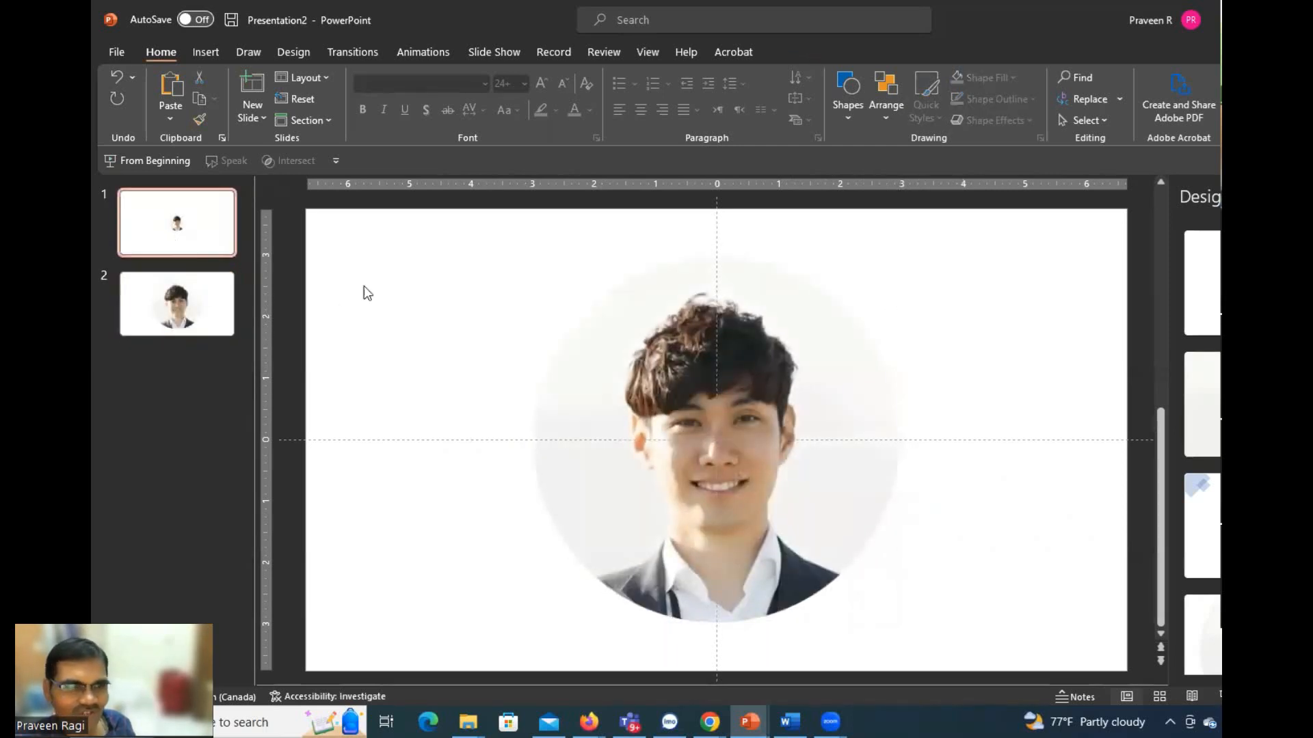
click(351, 52)
click(232, 304)
ctrl+click(179, 220)
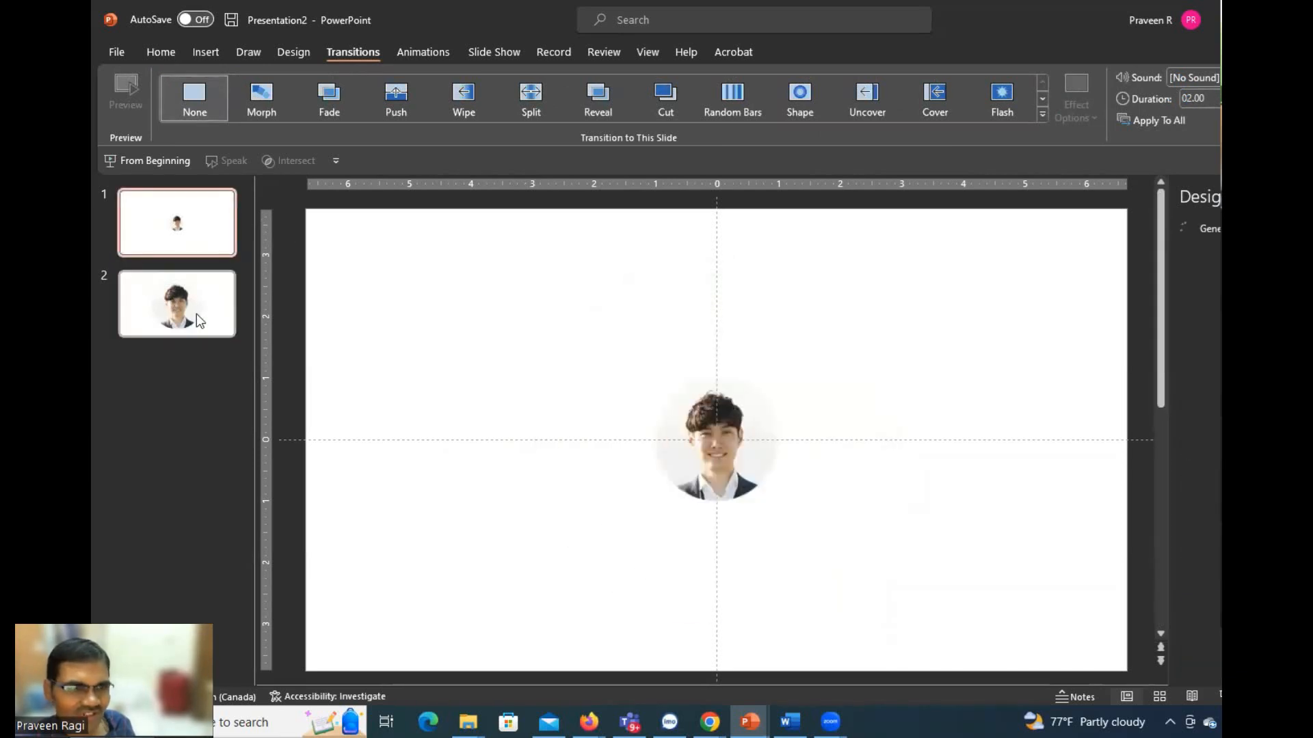
click(261, 99)
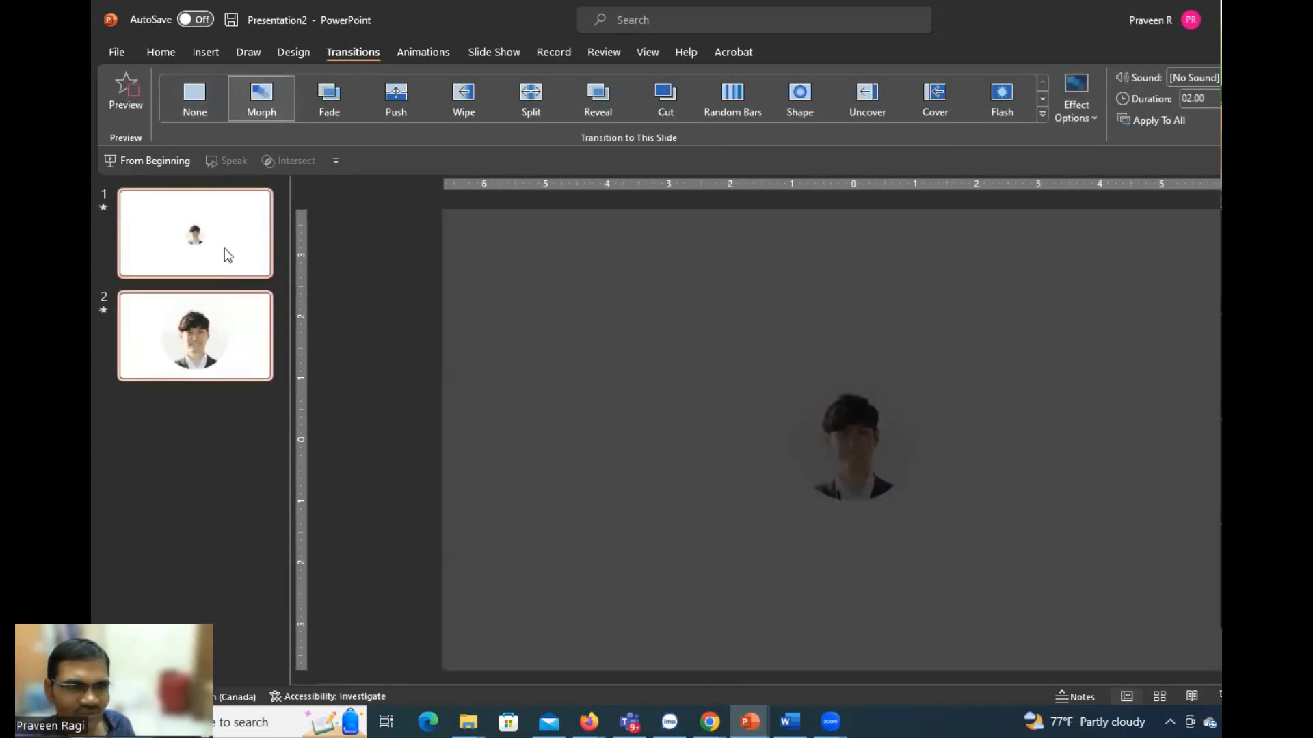
- Play the slide show from slide 1 to check the Morph zoom, and return to editing
click(227, 255)
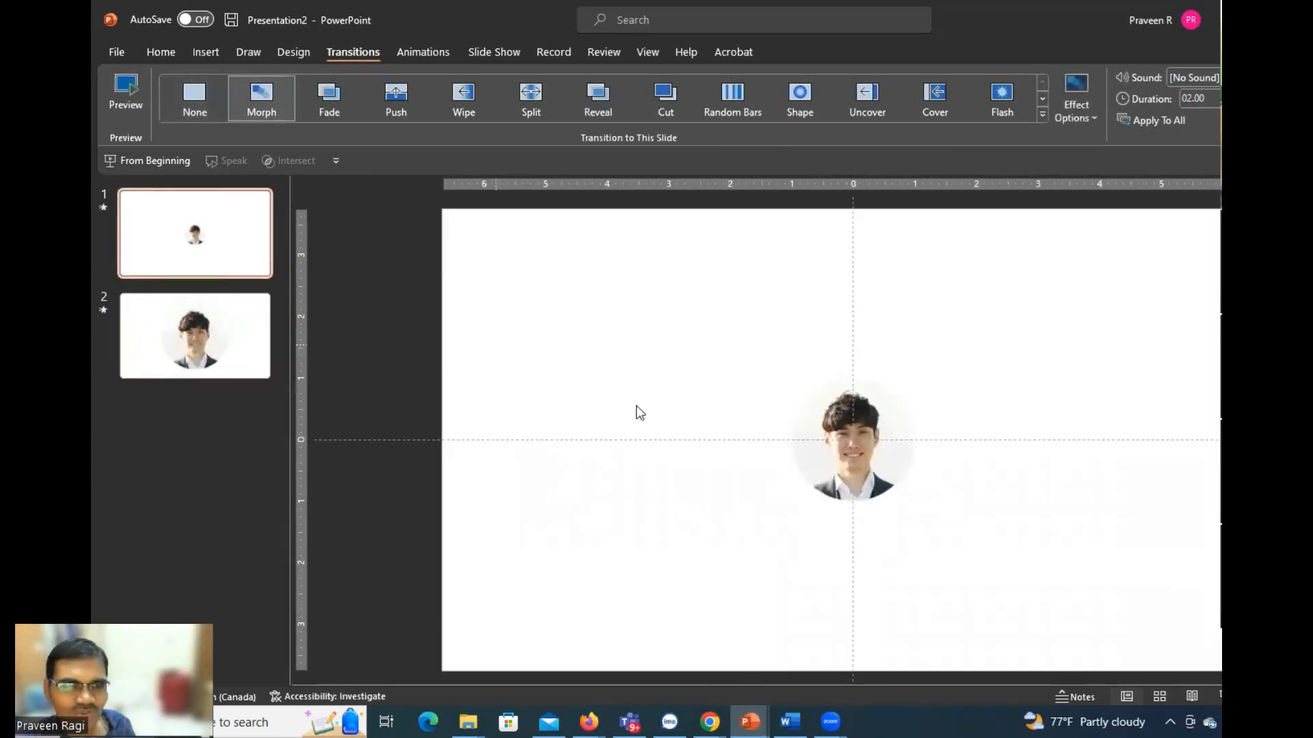
click(1219, 697)
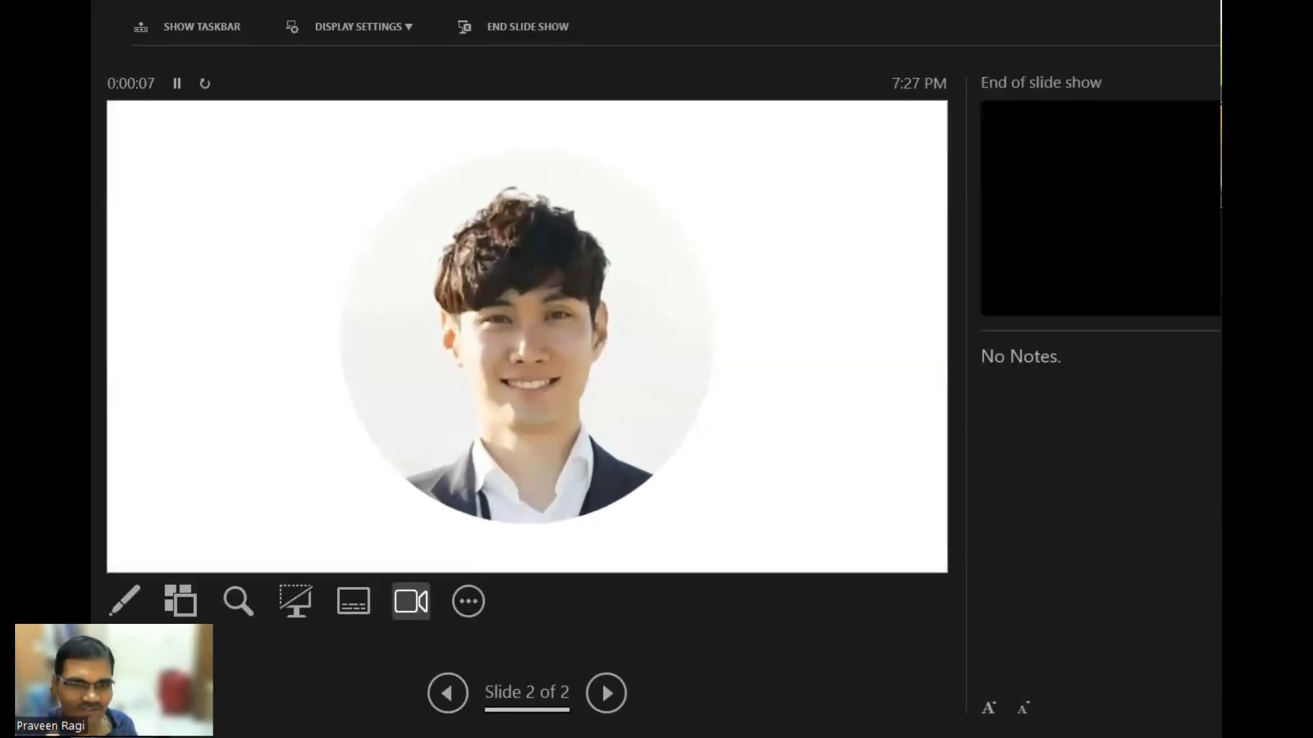
key(Escape)
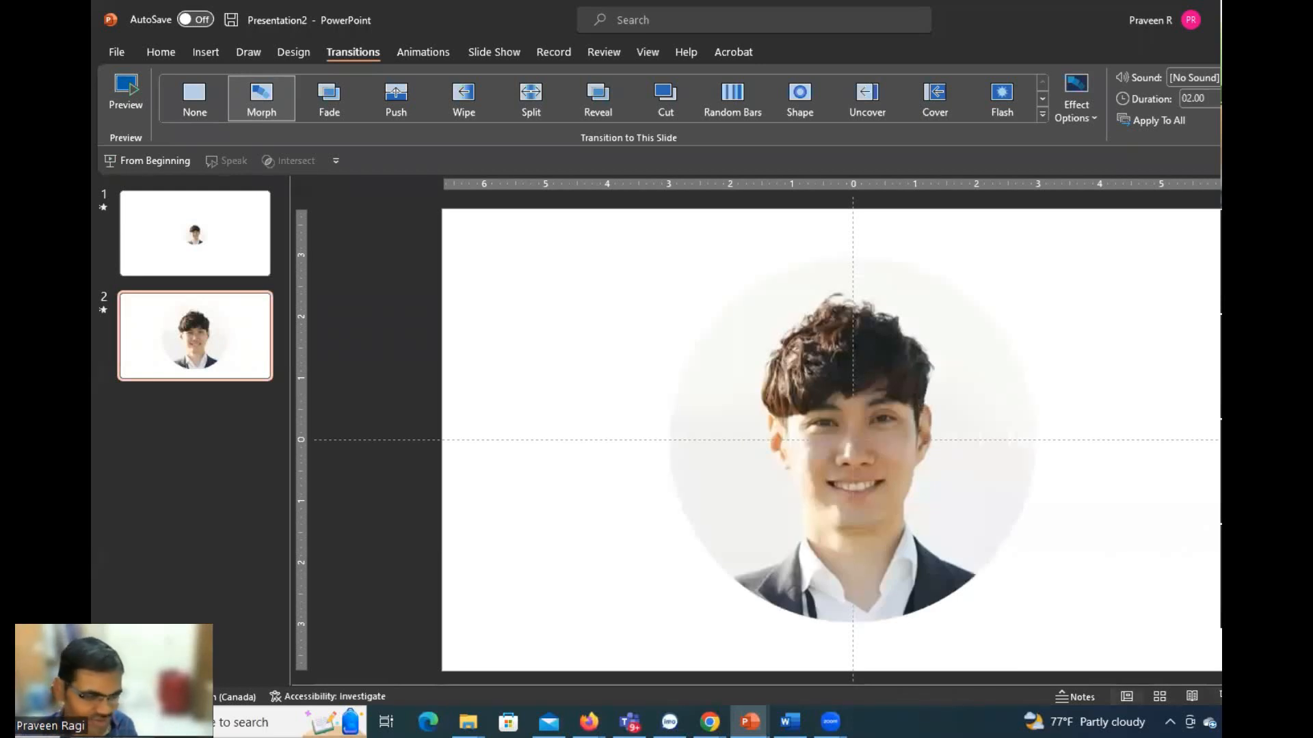
- Duplicate slide 2, shrink the portrait on the copy to about 1.9 inches and place it in the slide's upper-left corner
key(ctrl+d)
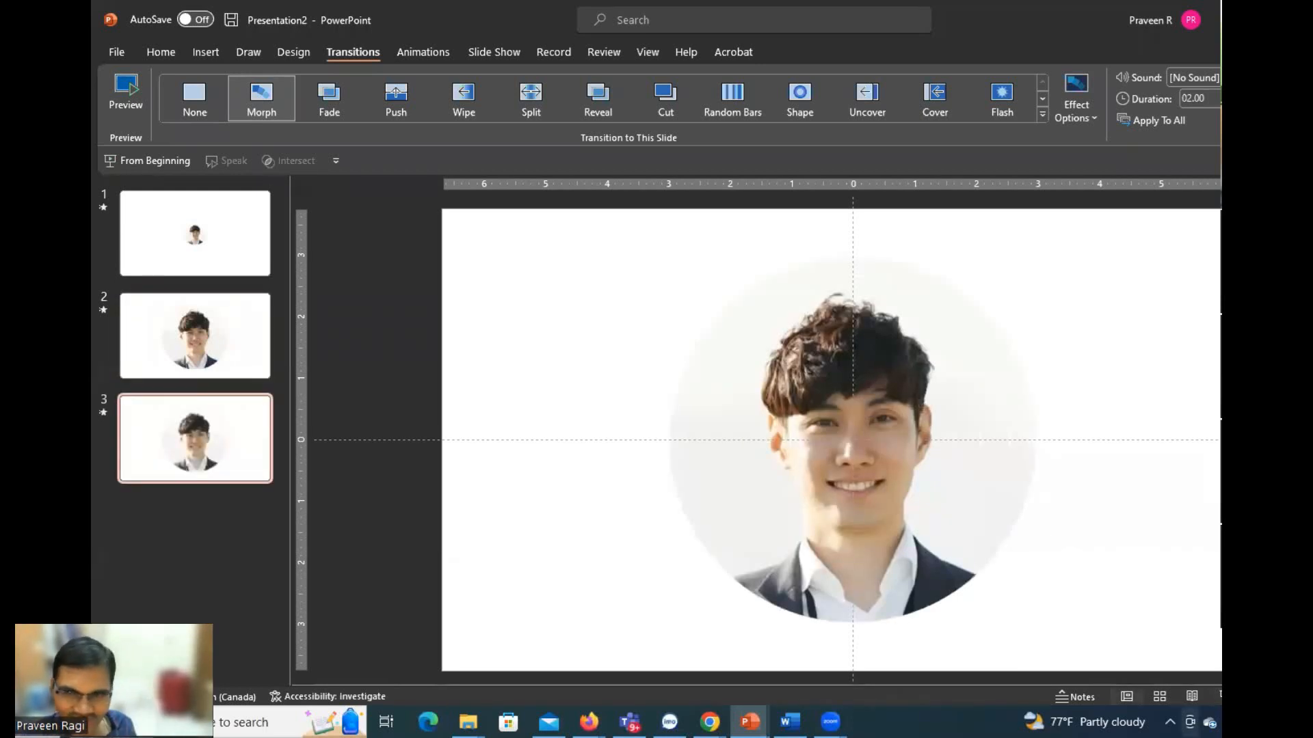
click(906, 557)
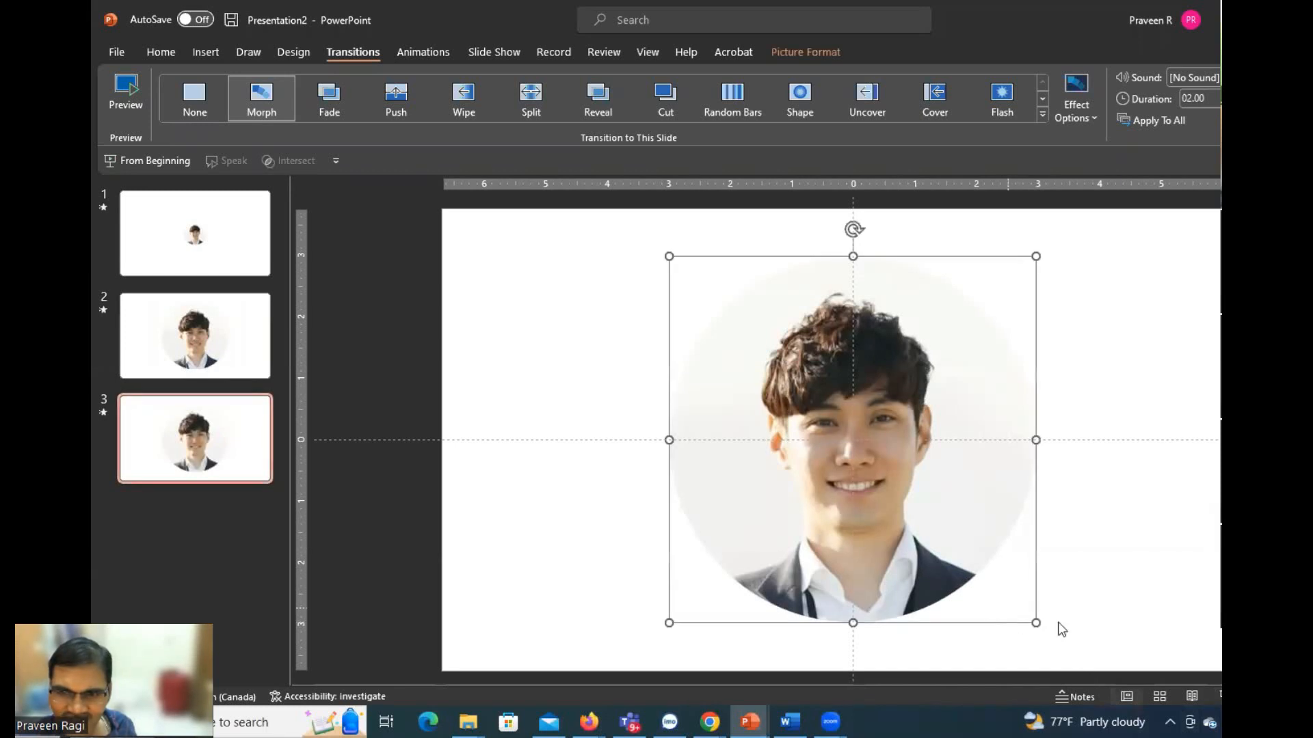
drag(1035, 623, 531, 293)
key(ctrl+Up)
key(ctrl+Right)
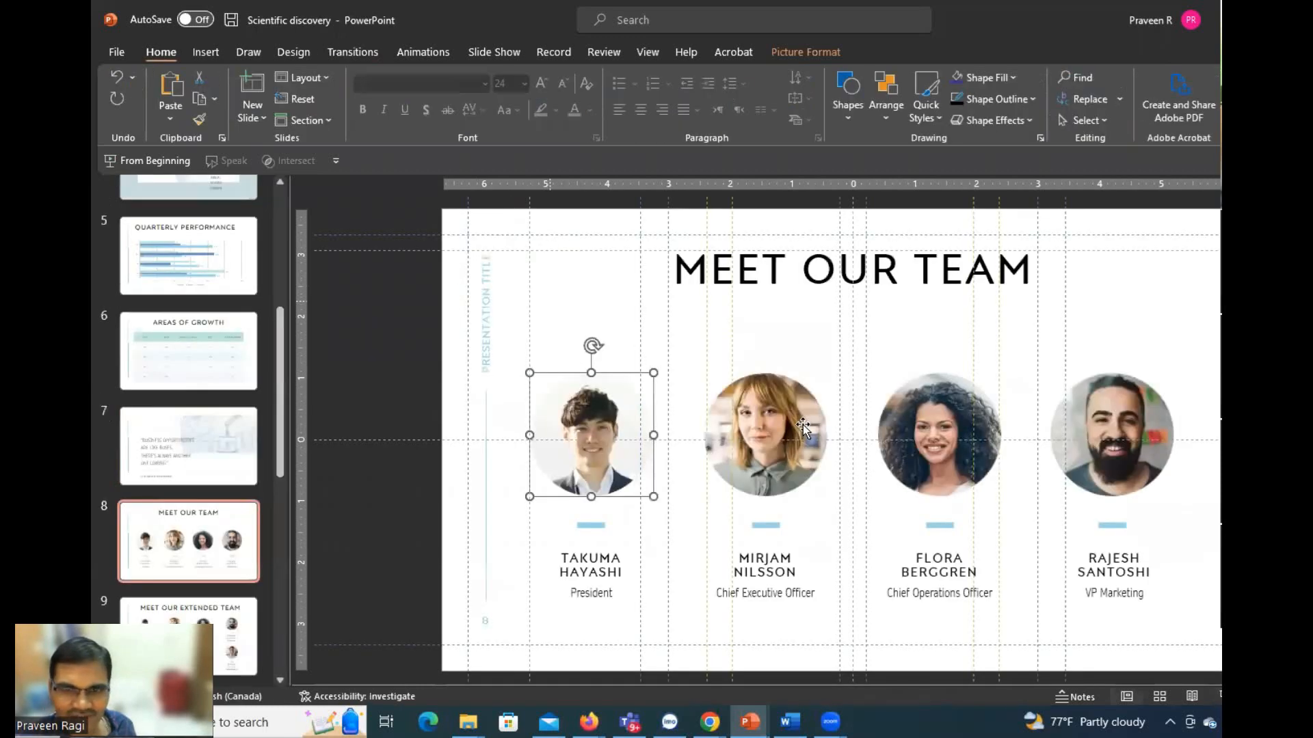
- Copy the Chief Executive Officer's portrait from Meet Our Team onto slide 3, center it and enlarge it to about 5.2 inches
click(803, 454)
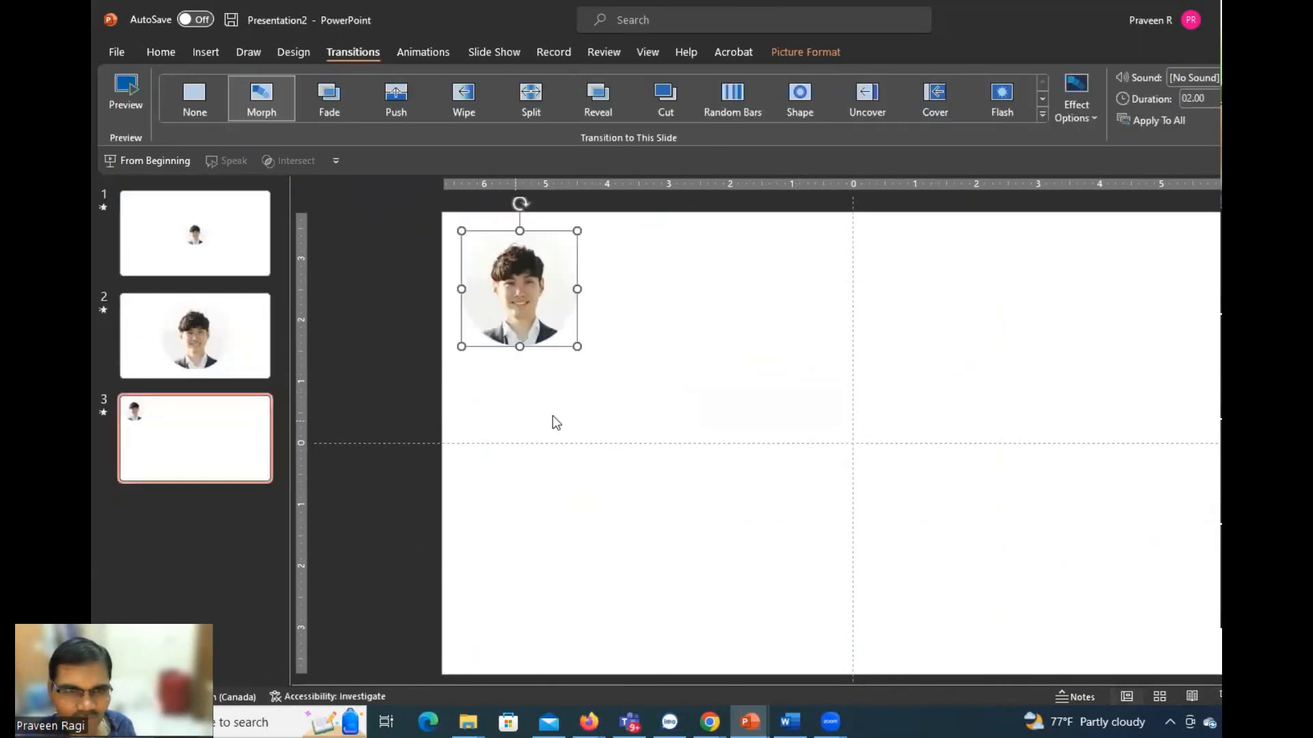
click(684, 416)
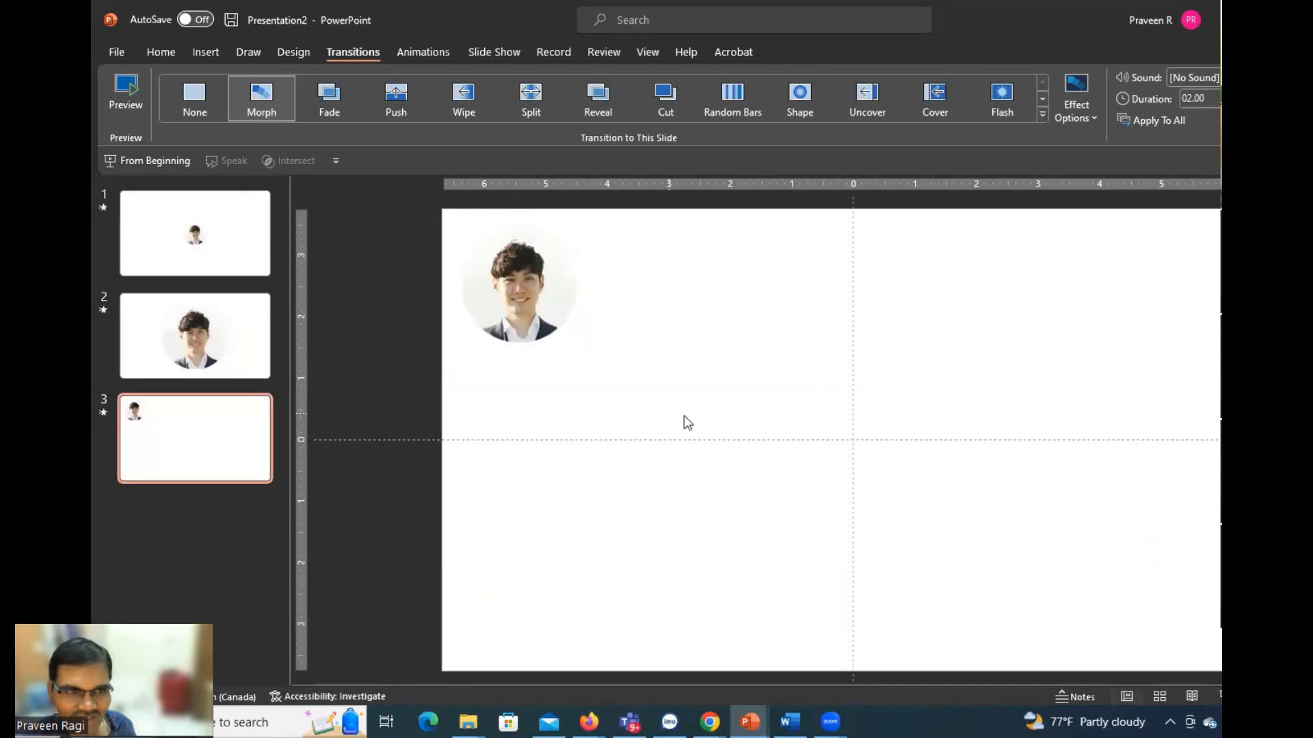
key(ctrl+v)
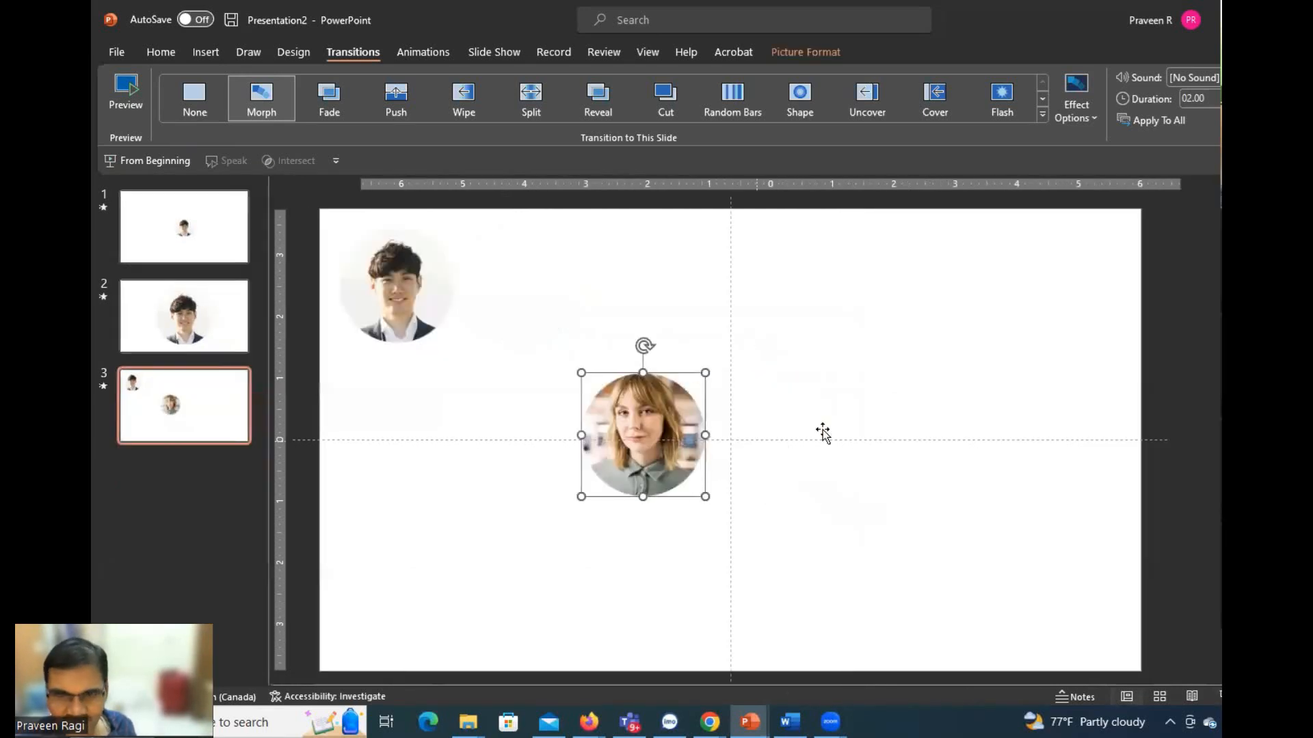
drag(701, 436, 729, 419)
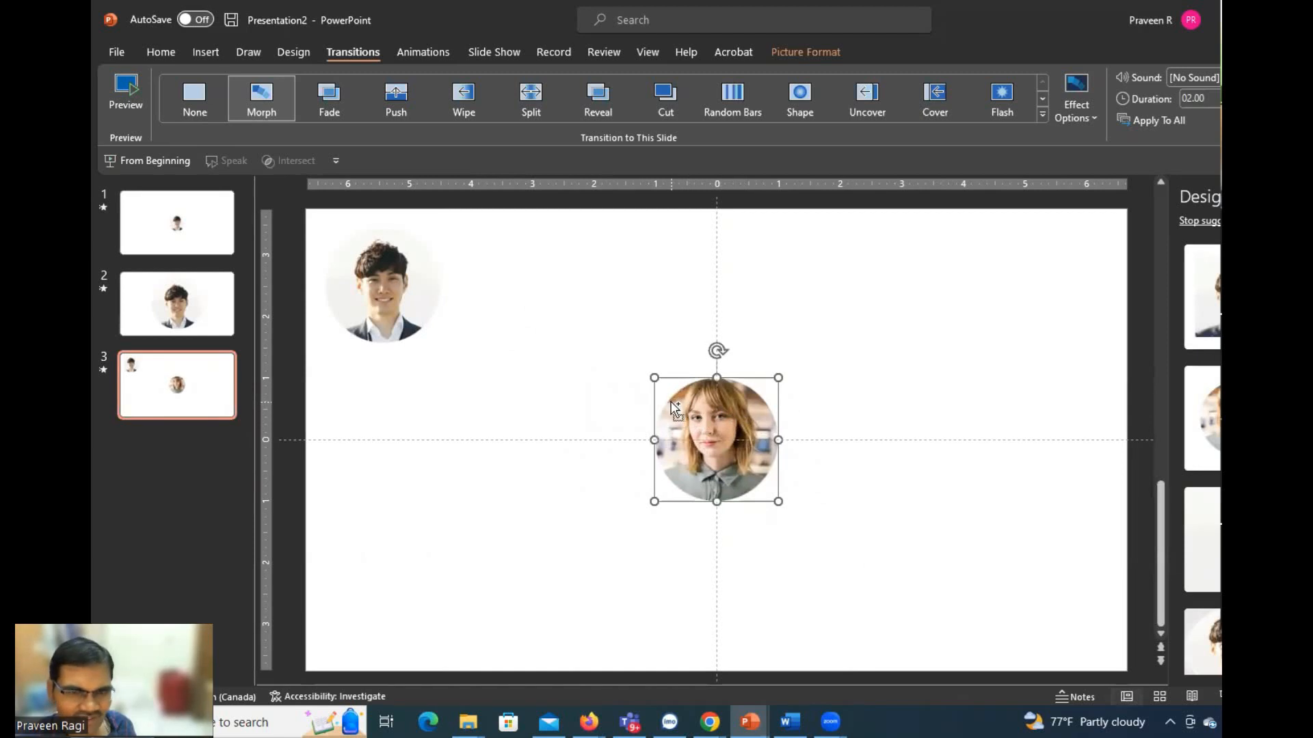
drag(654, 375, 556, 329)
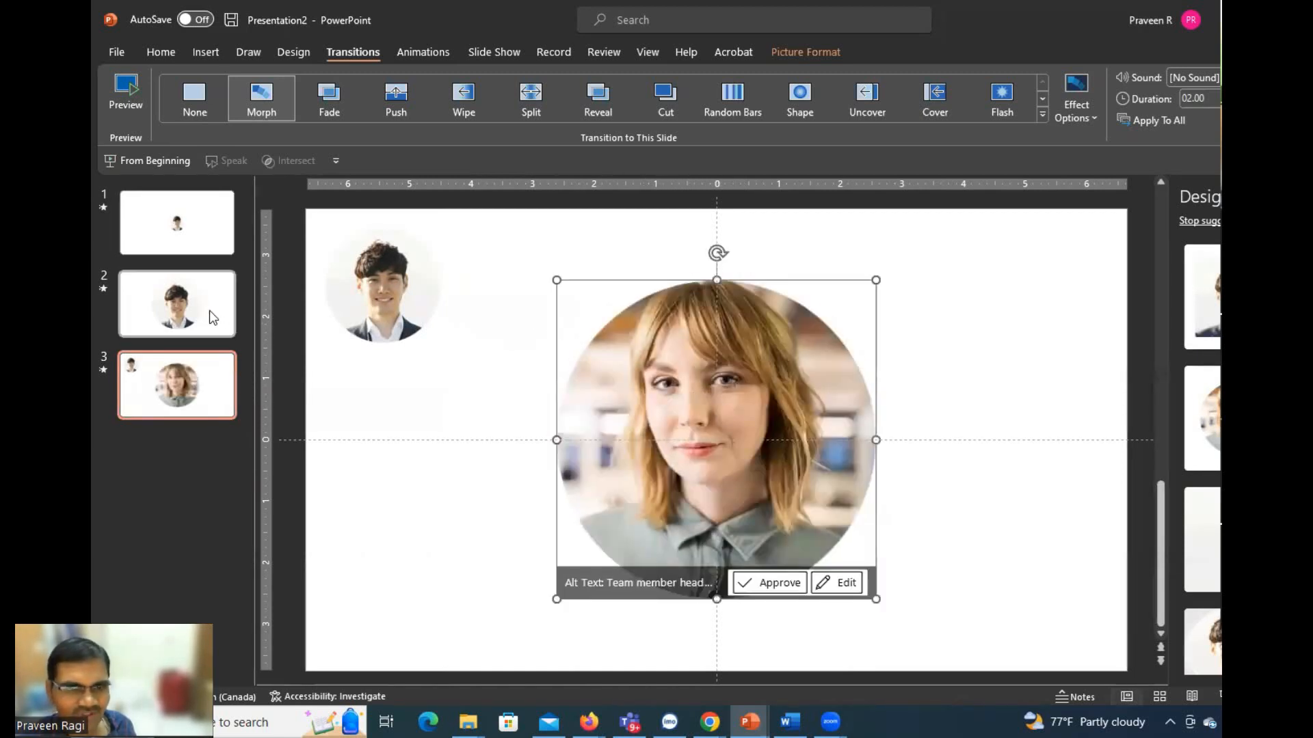
- Play the slide show from slide 1 through slide 3 to check the Morph transitions between the portraits
click(209, 310)
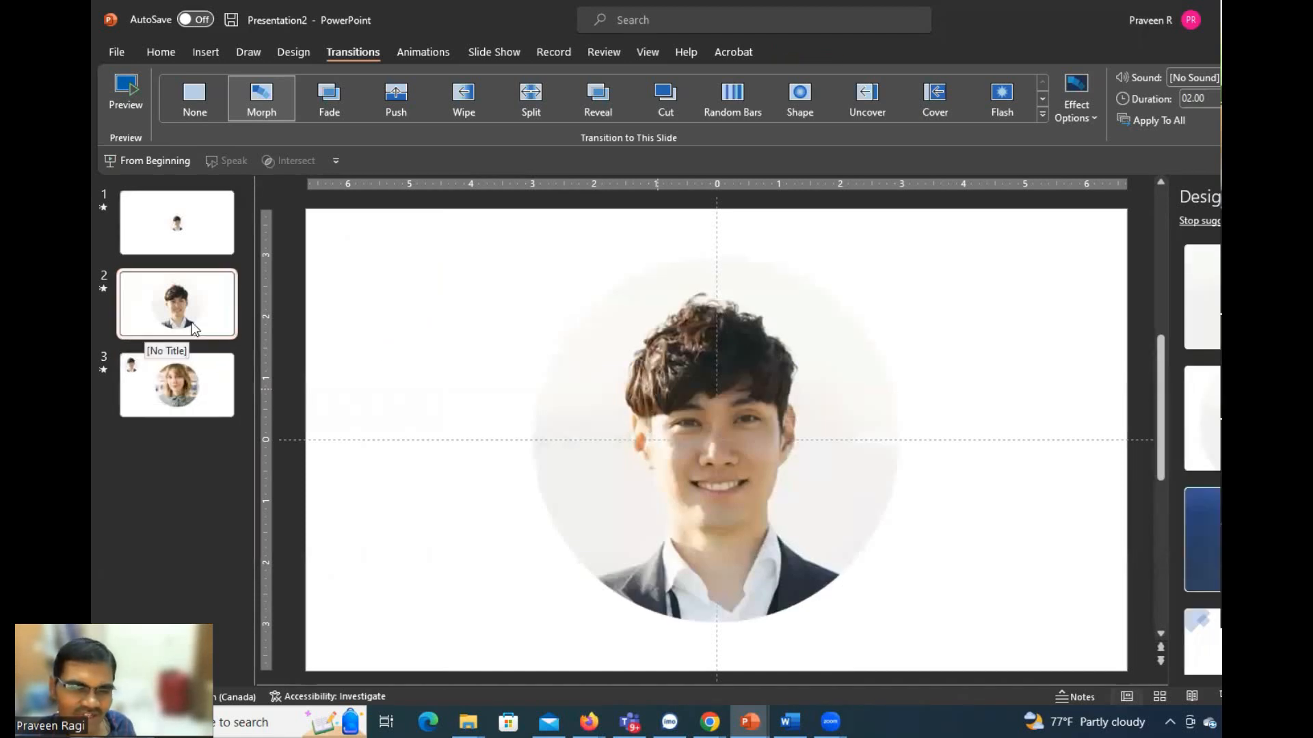
click(184, 237)
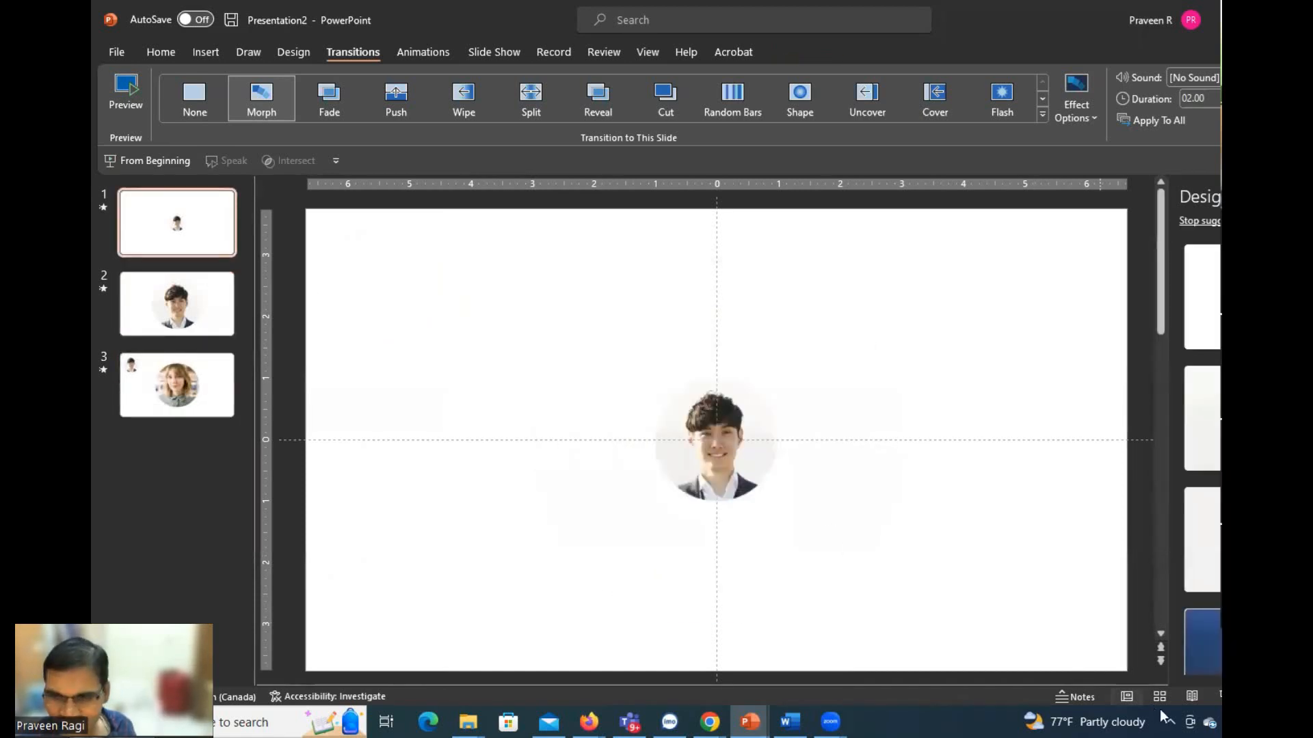
key(F5)
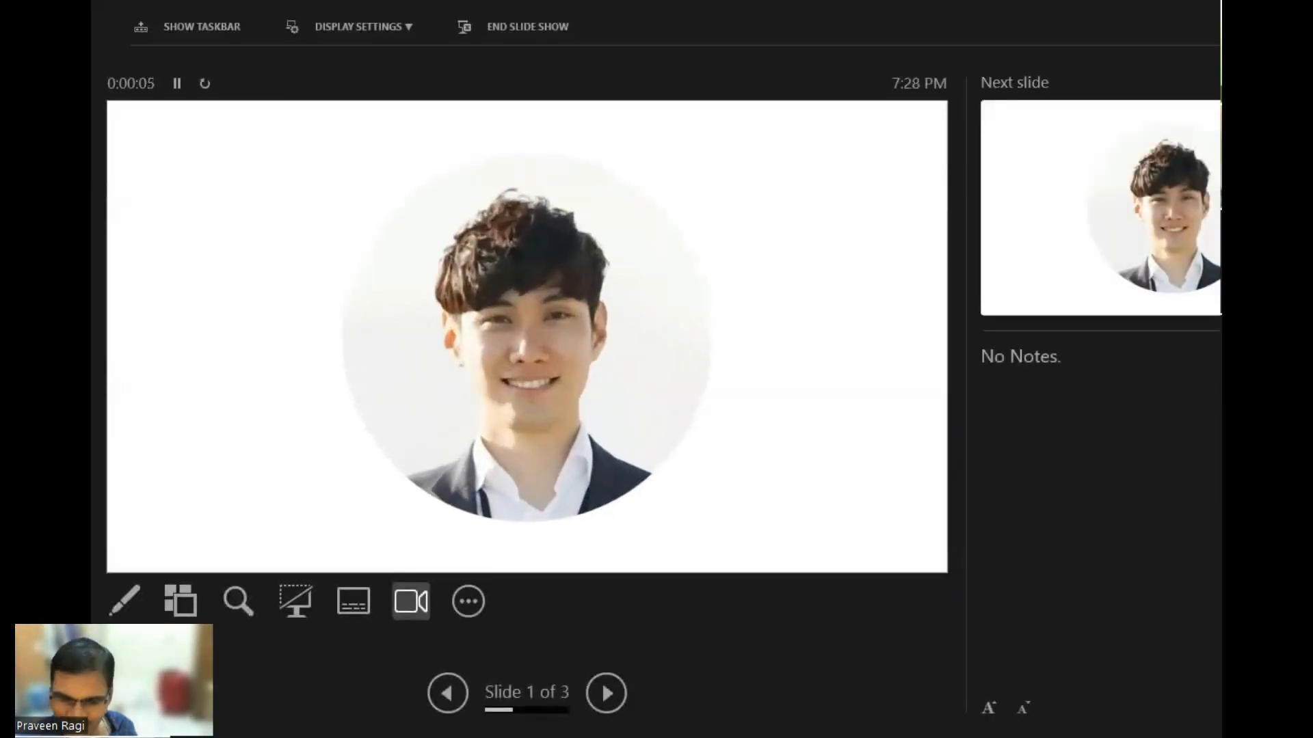
key(Right)
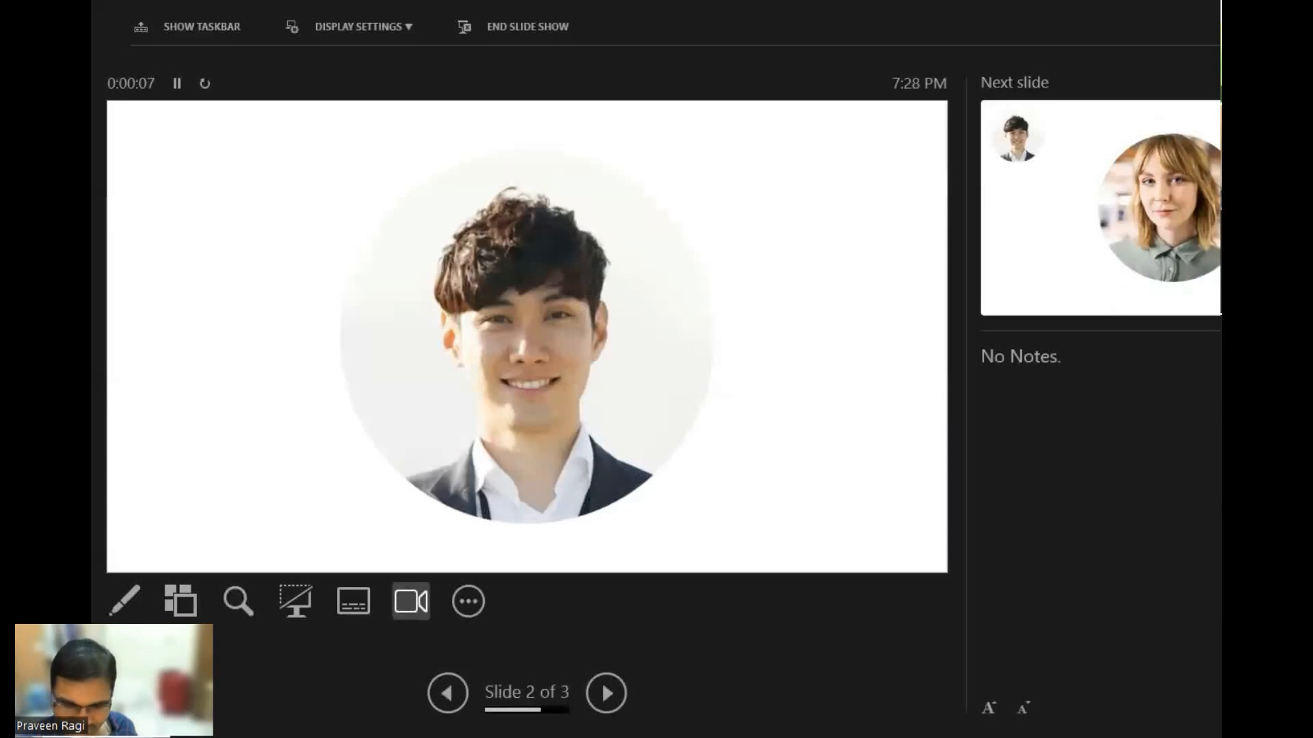
key(Right)
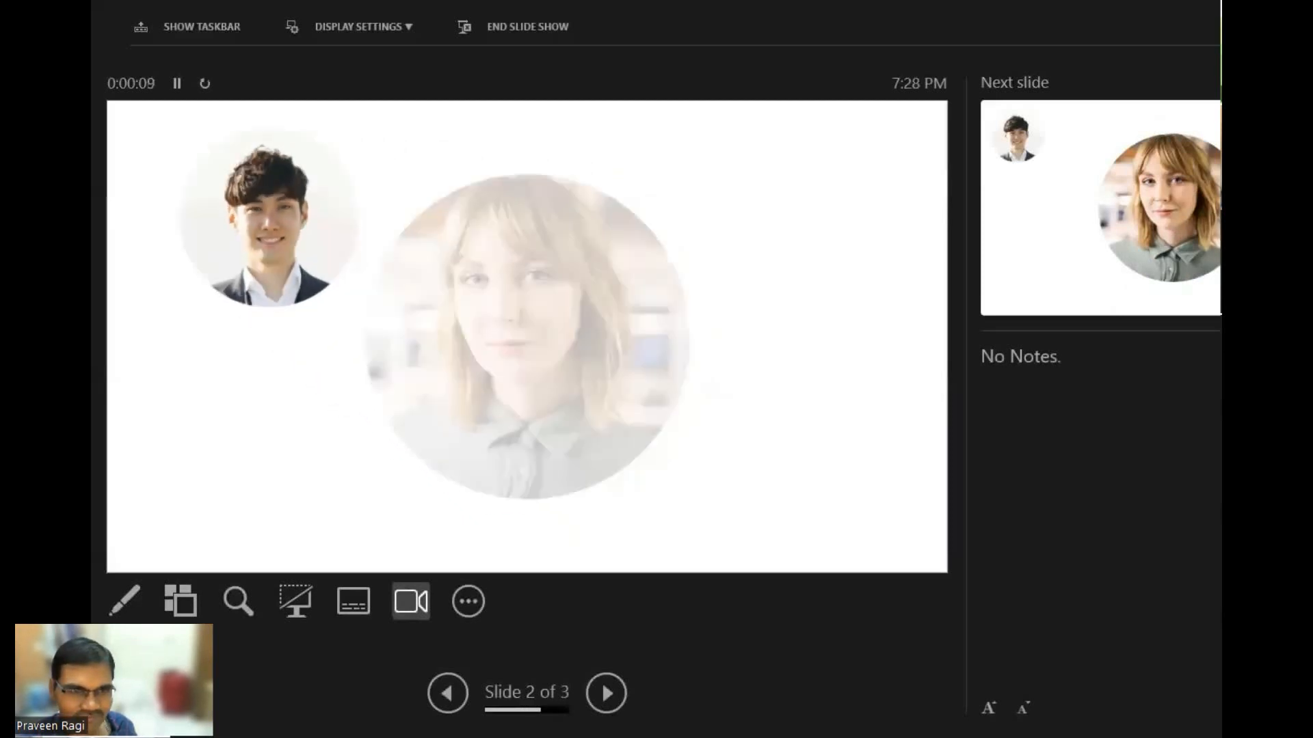
key(Right)
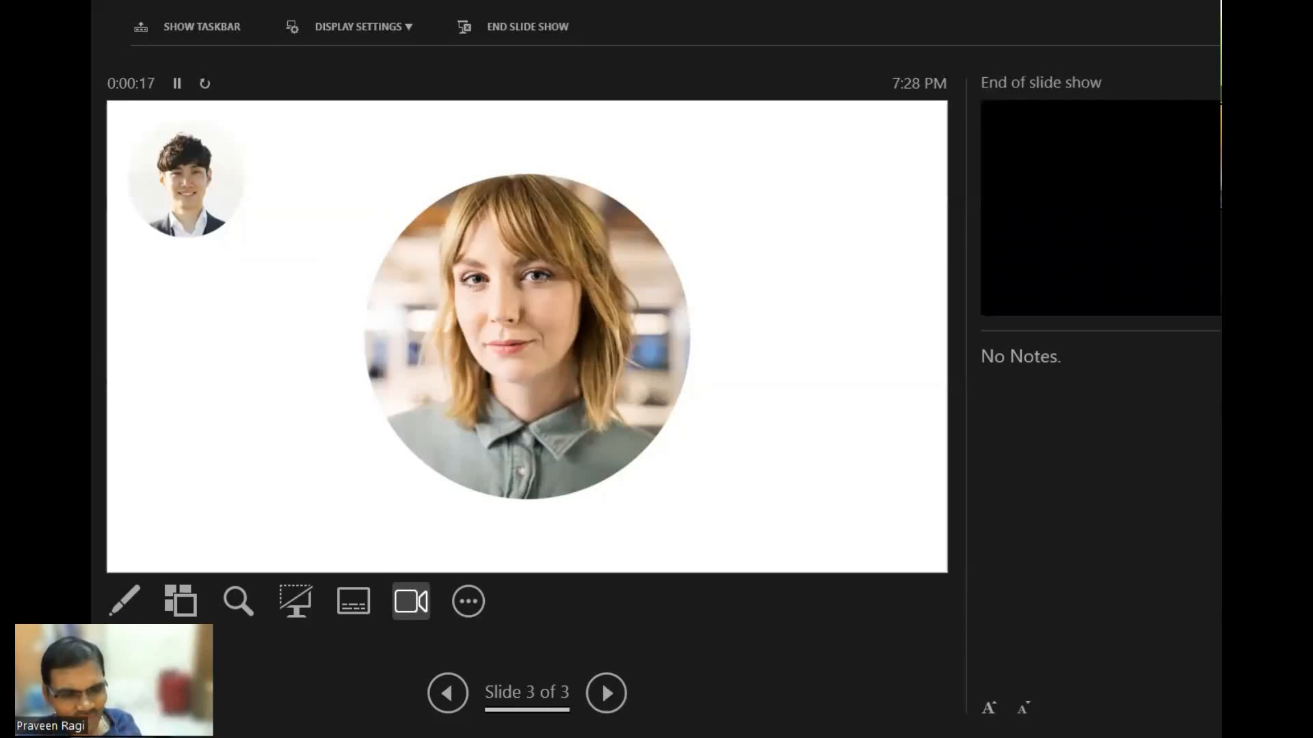
- End the slide show and check the size of the portrait on slide 1
key(Escape)
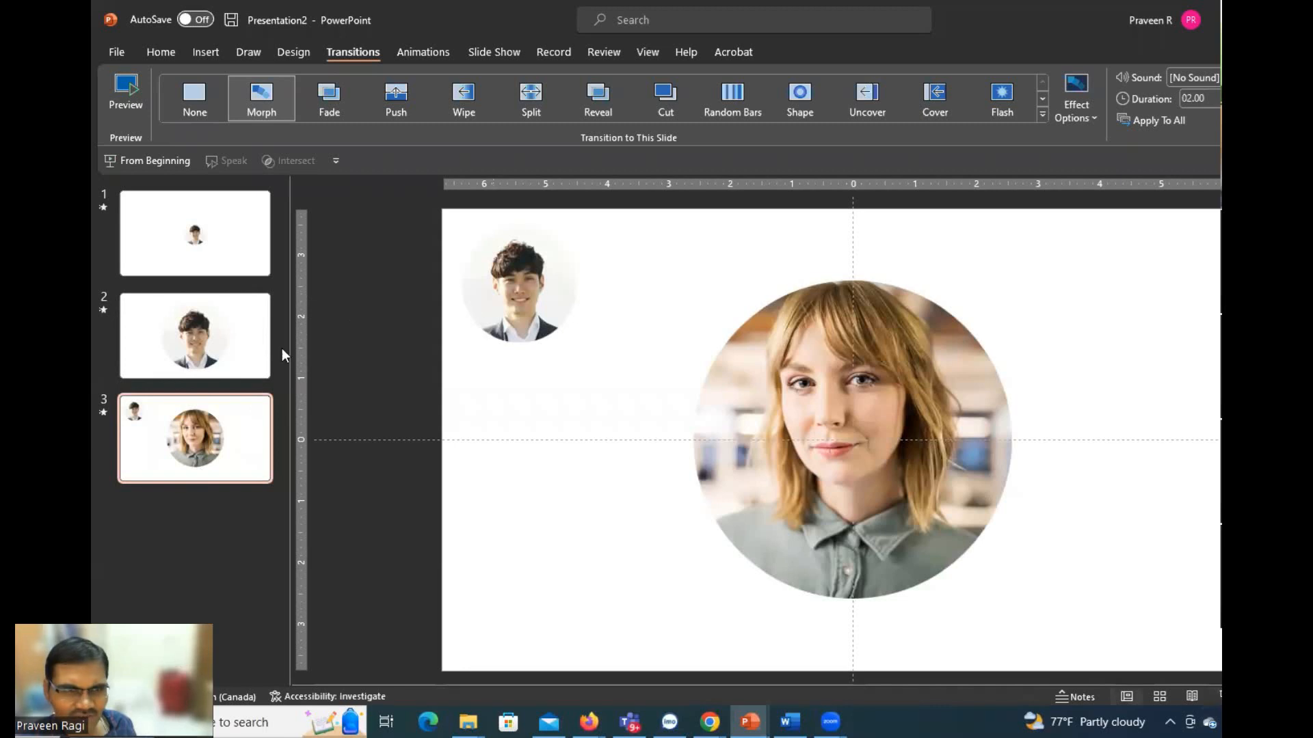
click(207, 313)
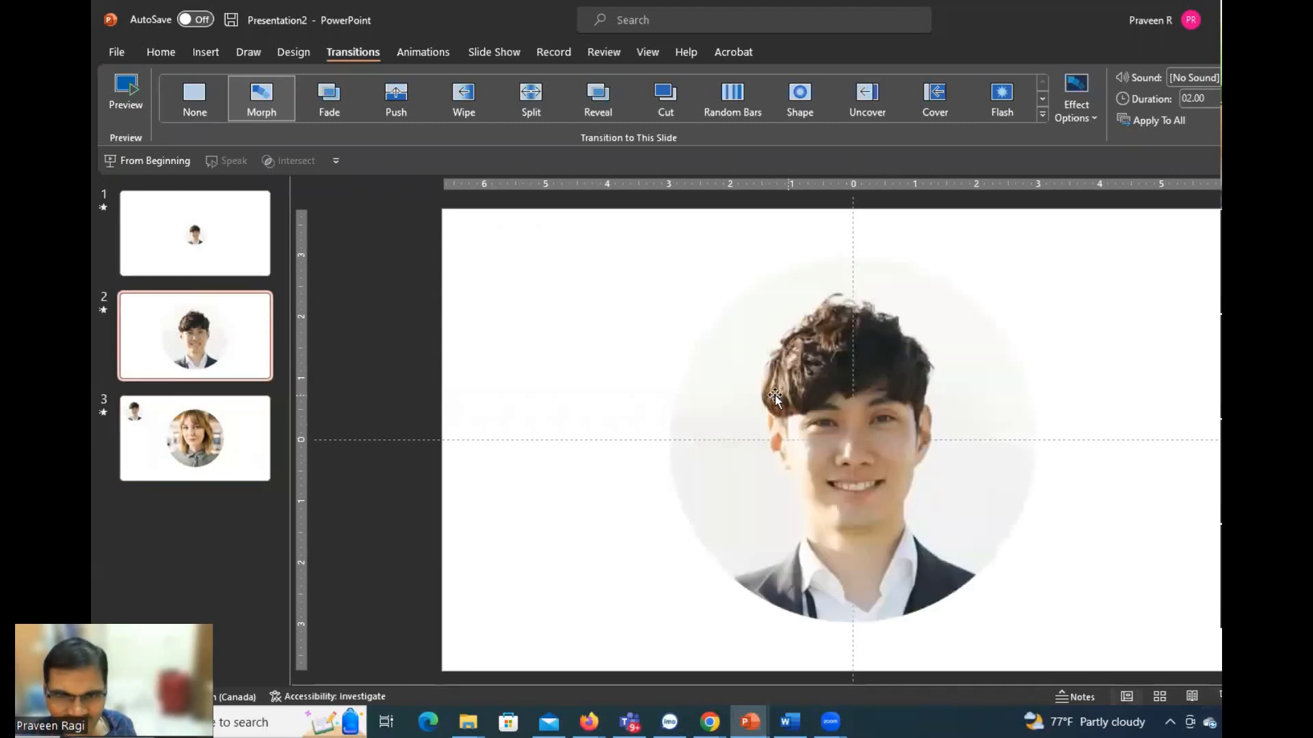
click(210, 234)
click(887, 463)
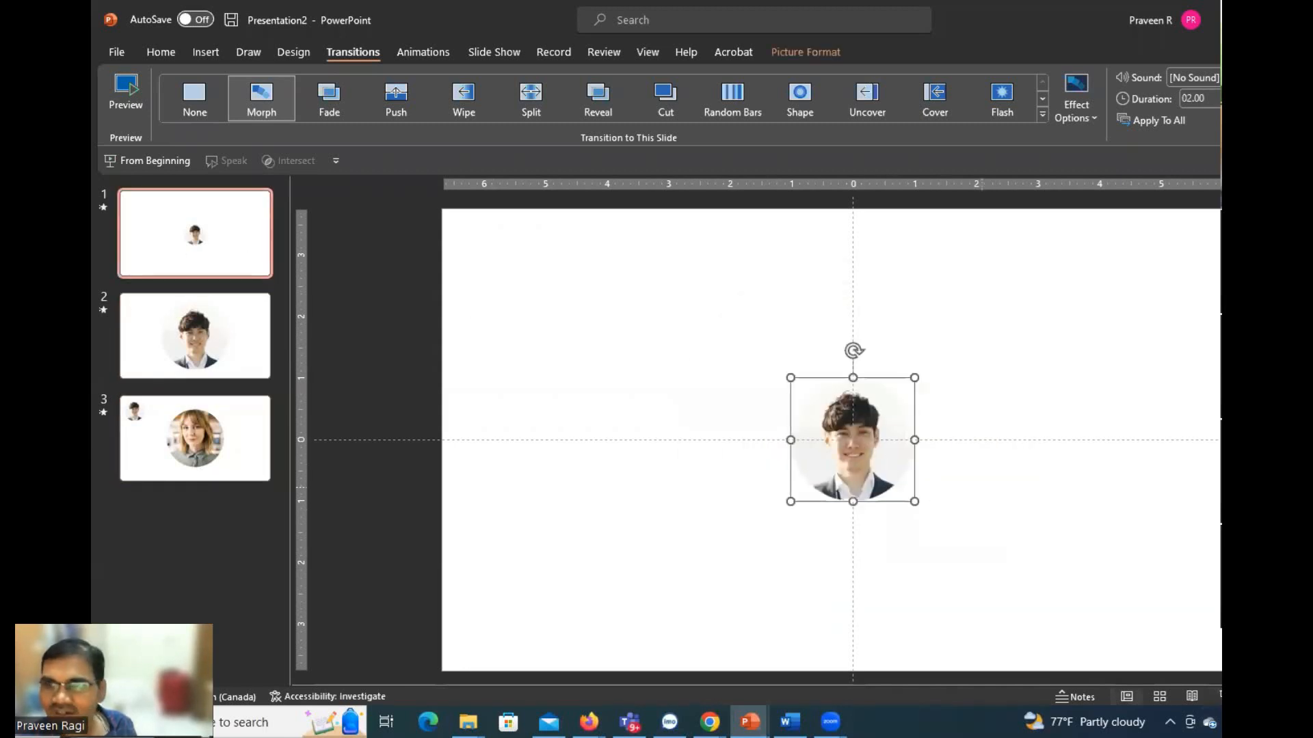
click(810, 53)
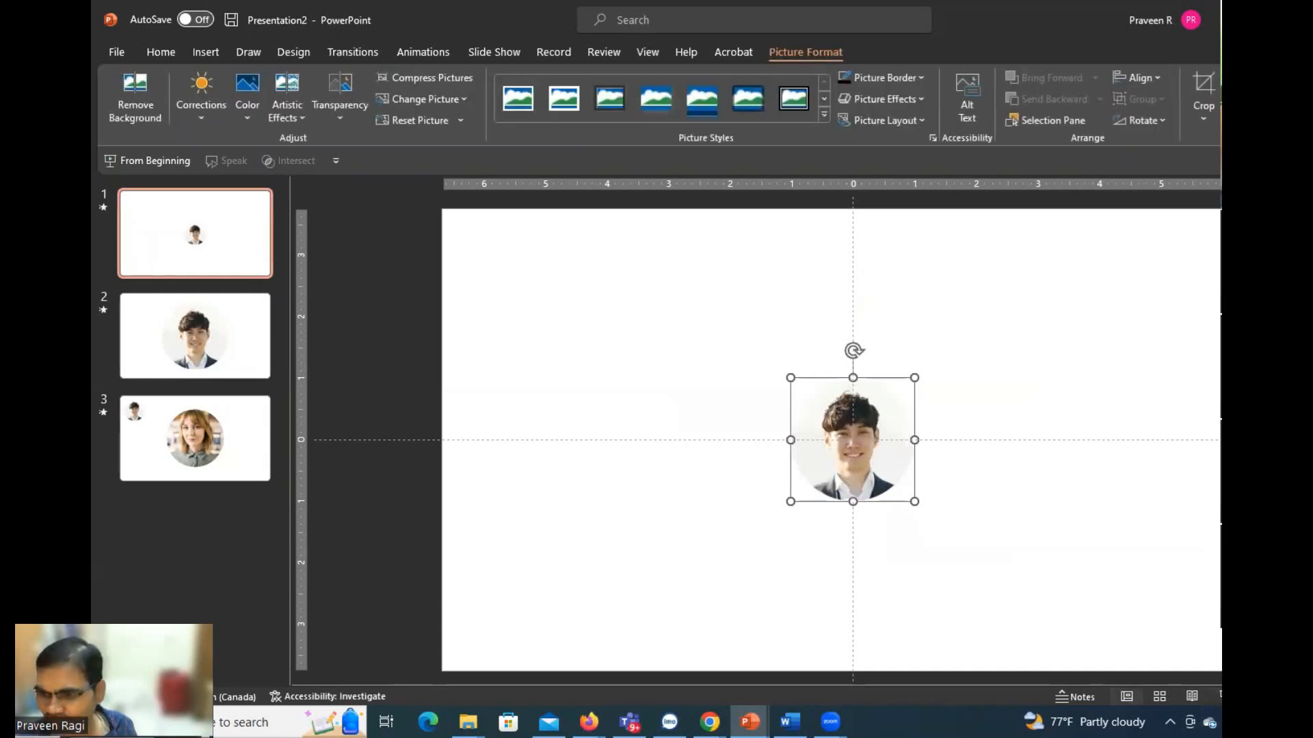
- Shrink the Chief Executive Officer's portrait on slide 3 to about 2 inches and center it on the slide
click(195, 441)
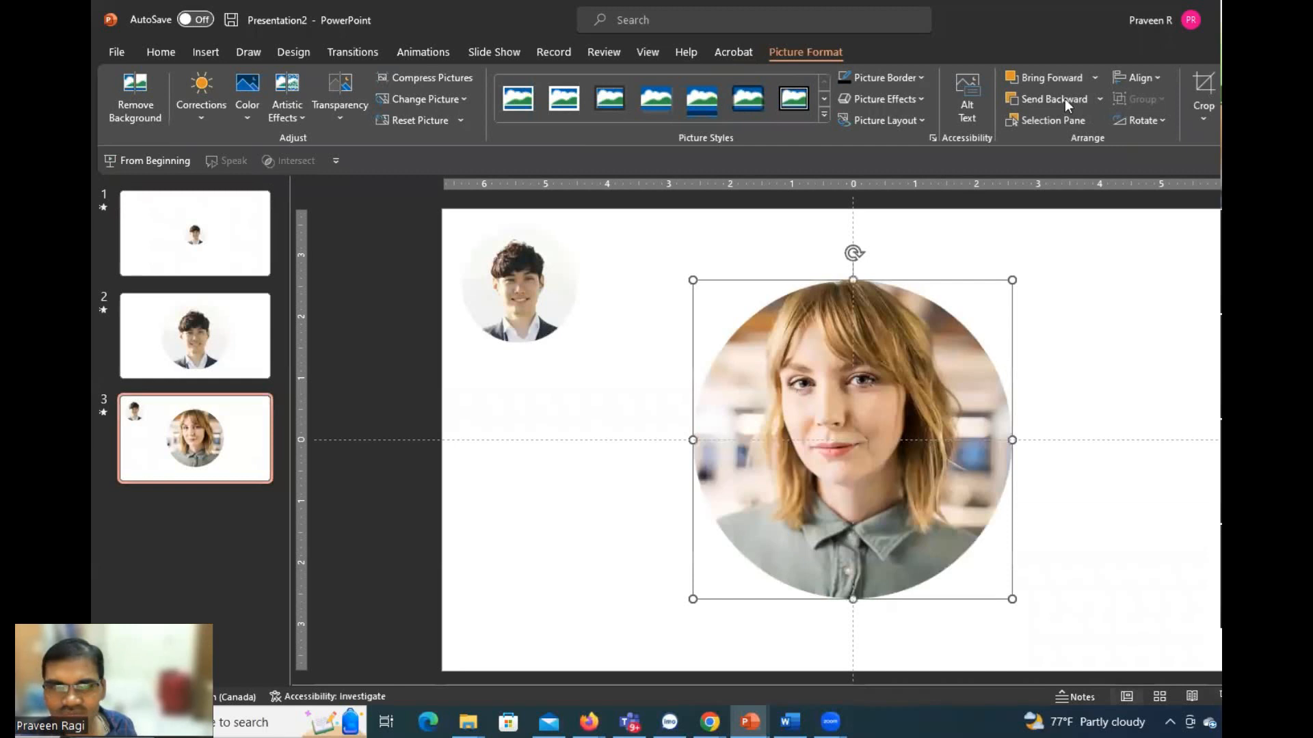
click(1023, 355)
click(943, 342)
click(806, 49)
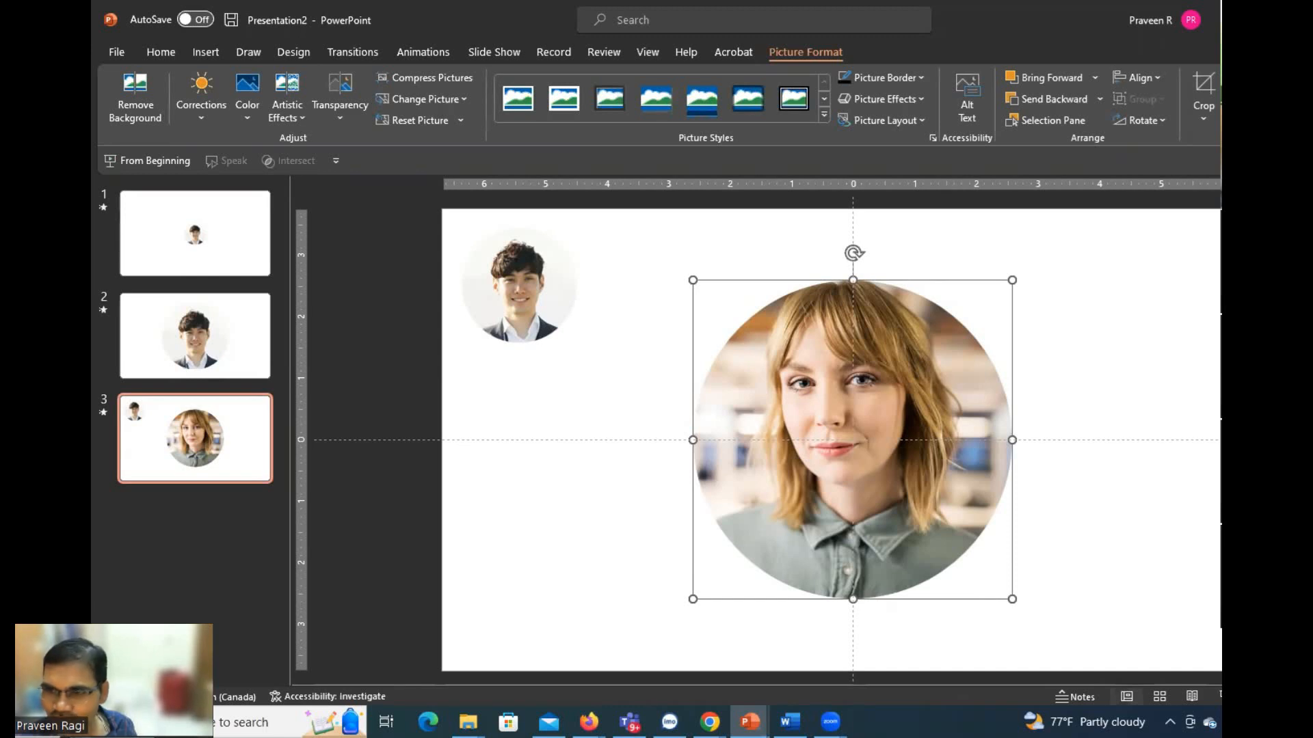
key(Return)
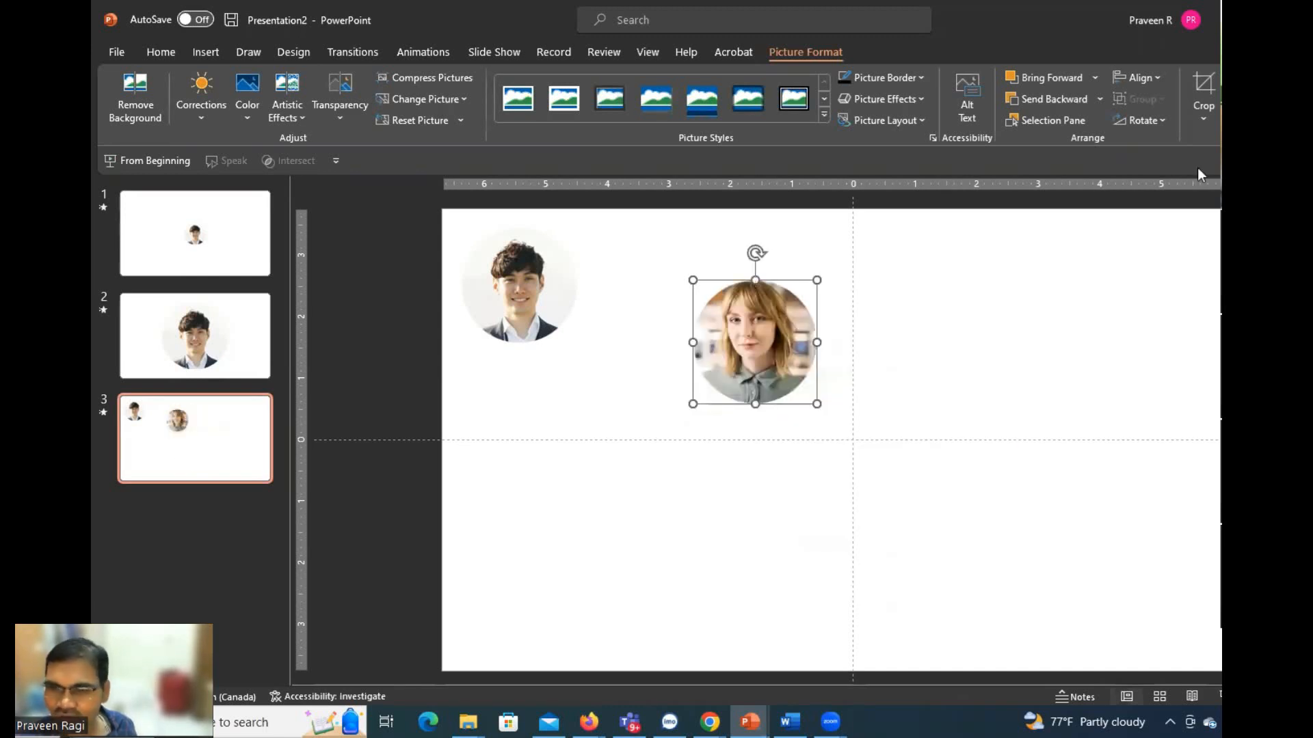
drag(776, 330, 869, 427)
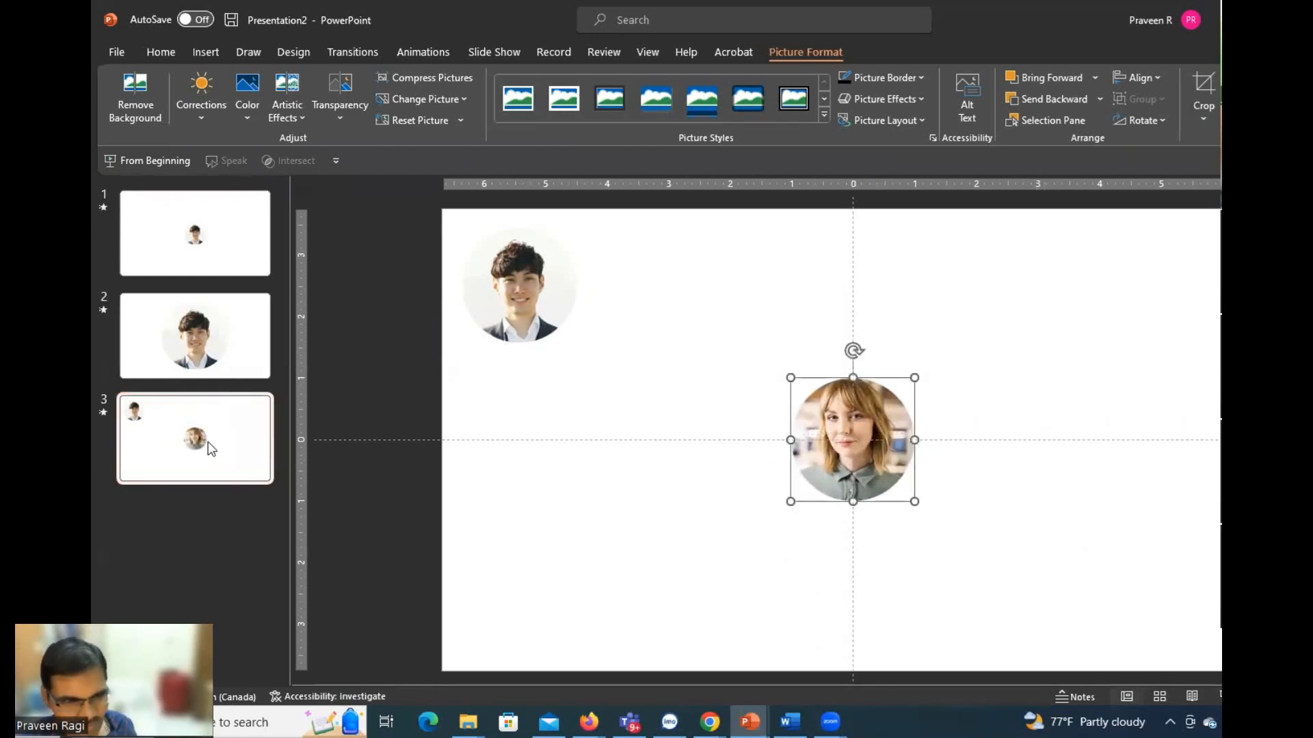
- Duplicate slide 3 and check the size of the large portrait on slide 2
right_click(208, 442)
click(290, 213)
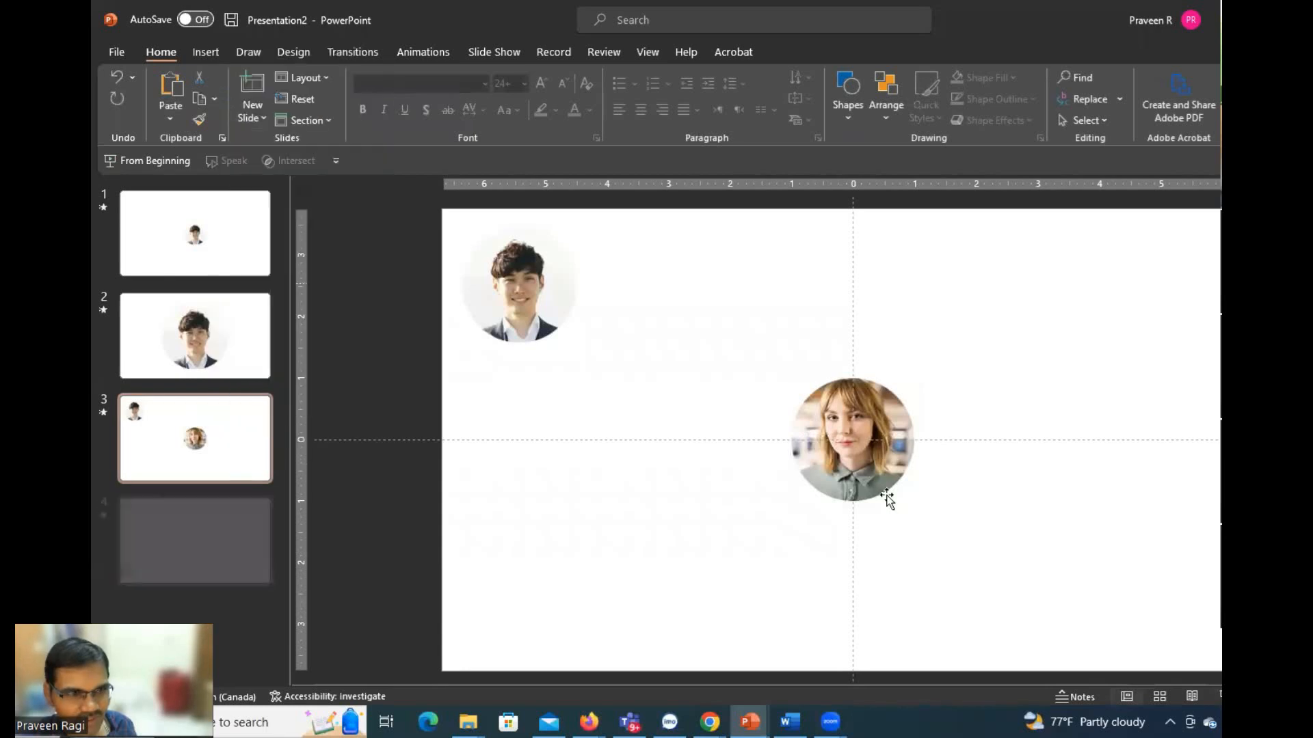
click(874, 413)
click(159, 333)
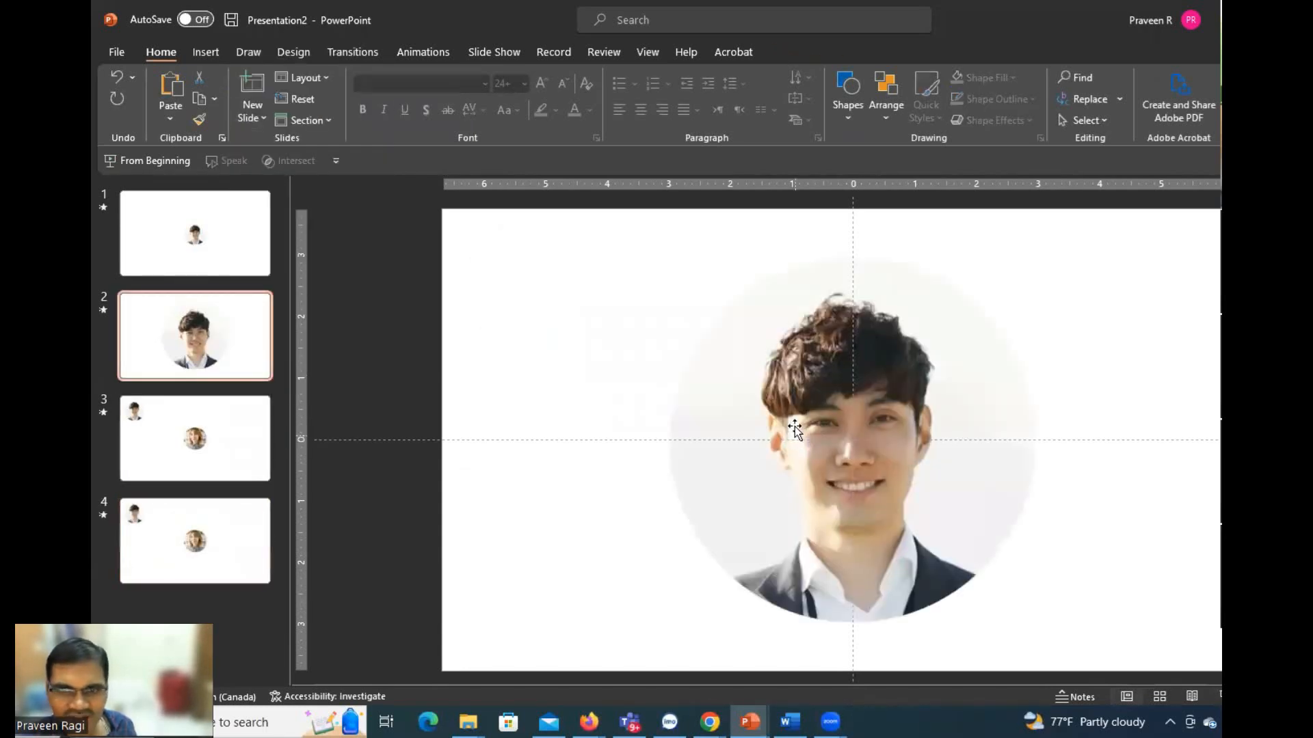
click(853, 381)
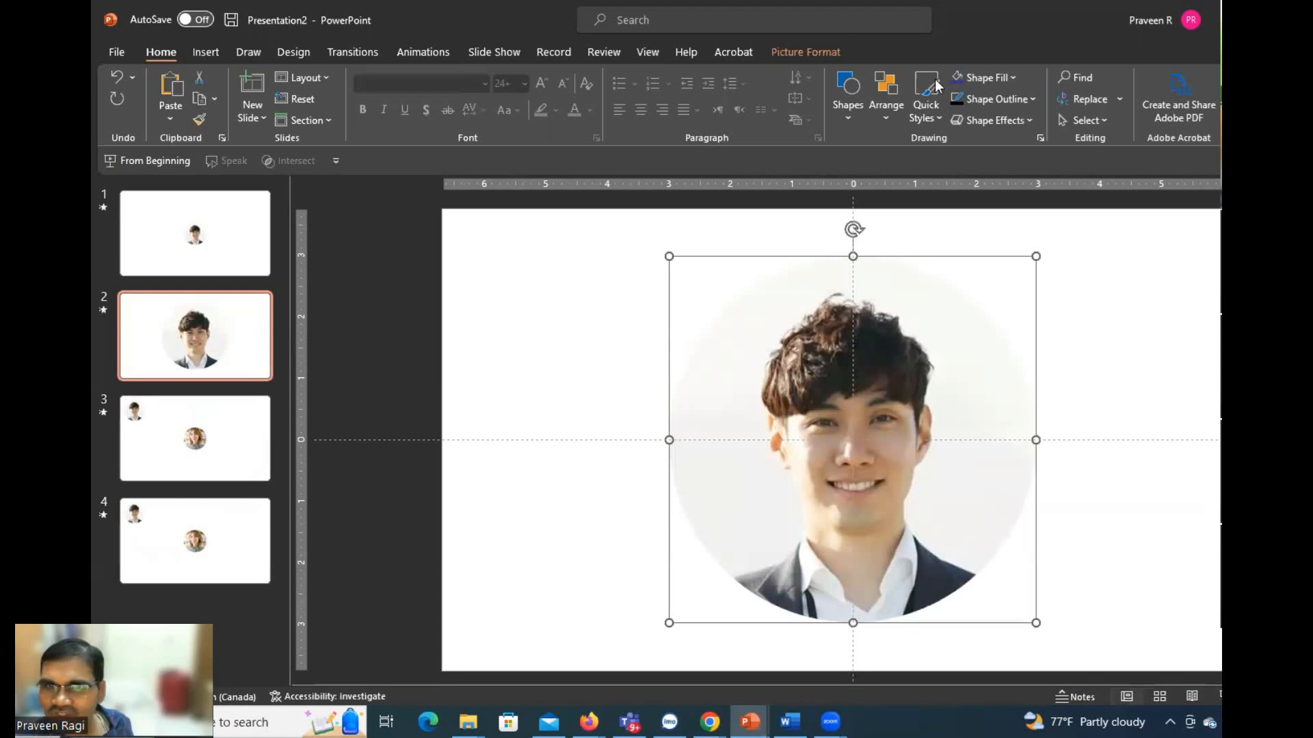
key(Escape)
click(978, 374)
click(802, 54)
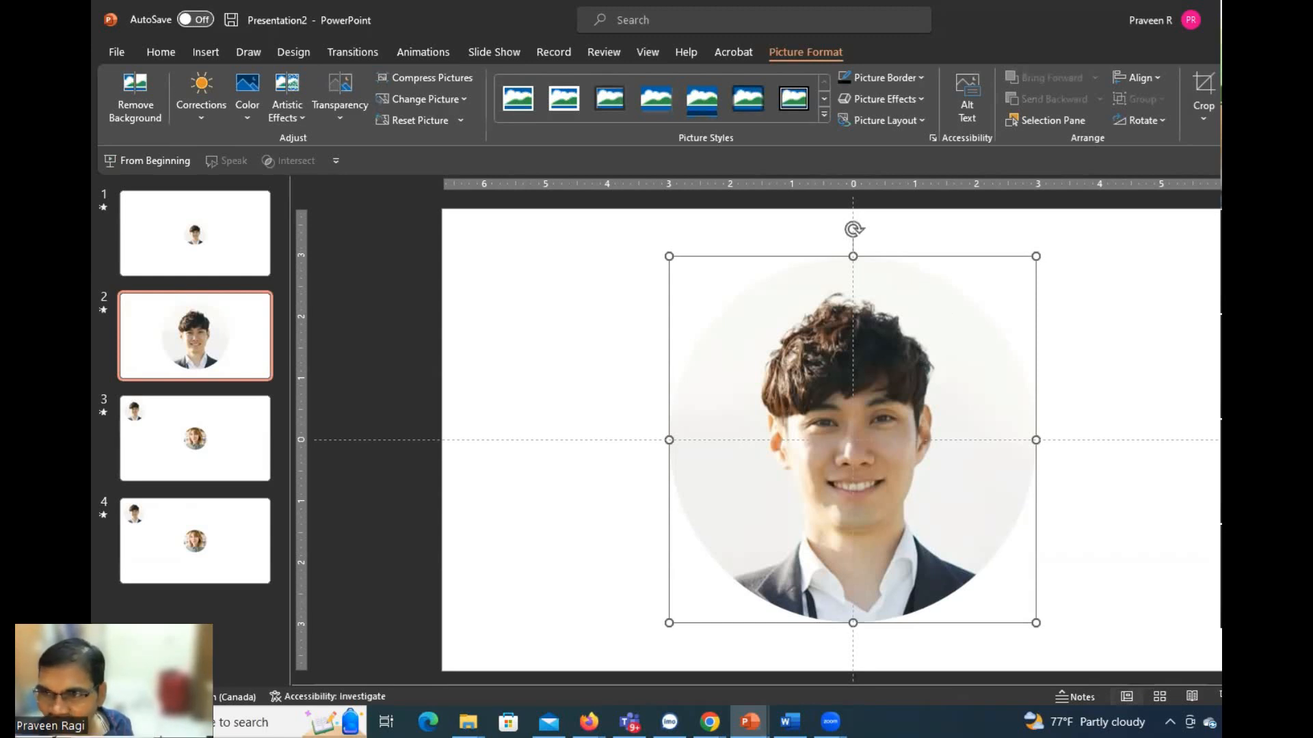
- Enlarge the Chief Executive Officer's portrait on slide 4 to about 6 inches and center it on the slide
click(212, 519)
click(883, 406)
click(209, 328)
click(214, 536)
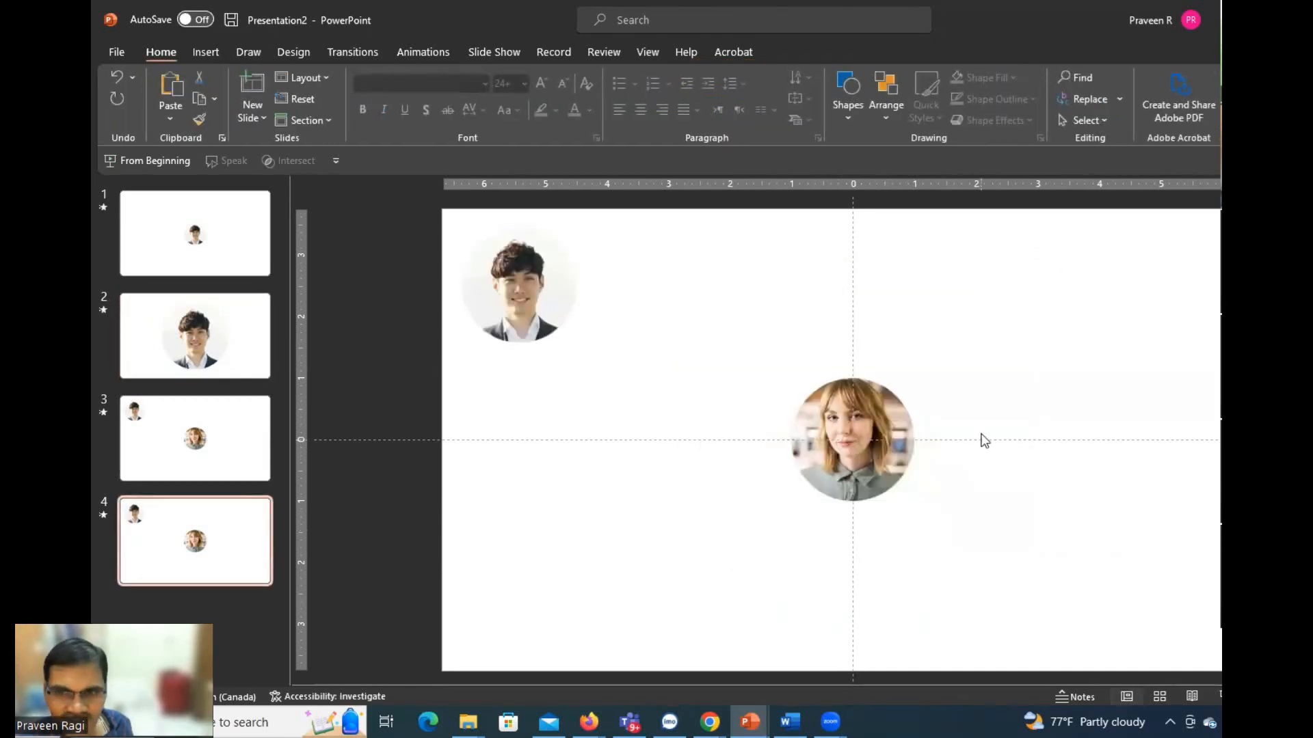
click(888, 410)
click(794, 51)
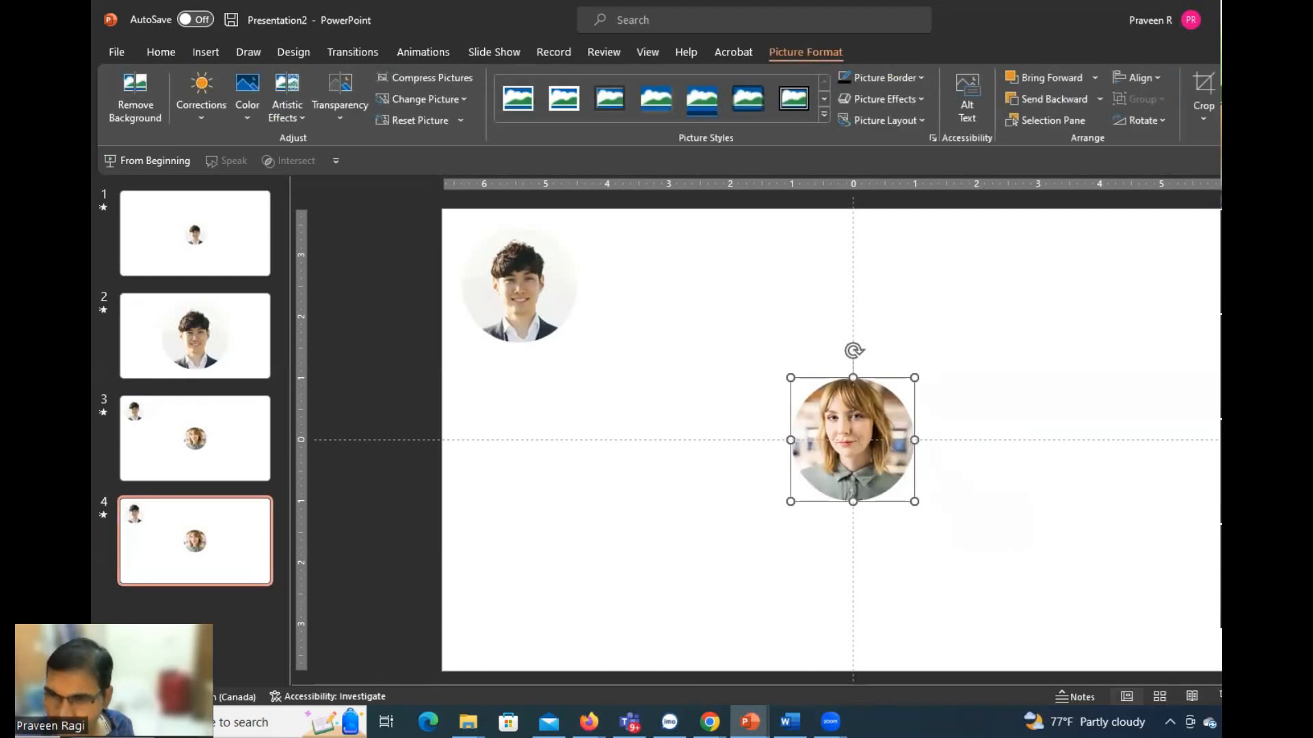
key(Return)
drag(1000, 539, 915, 459)
drag(905, 449, 905, 443)
- Play the slide show from slide 1 through slide 4 to check the Morph transitions, and return to editing
click(226, 255)
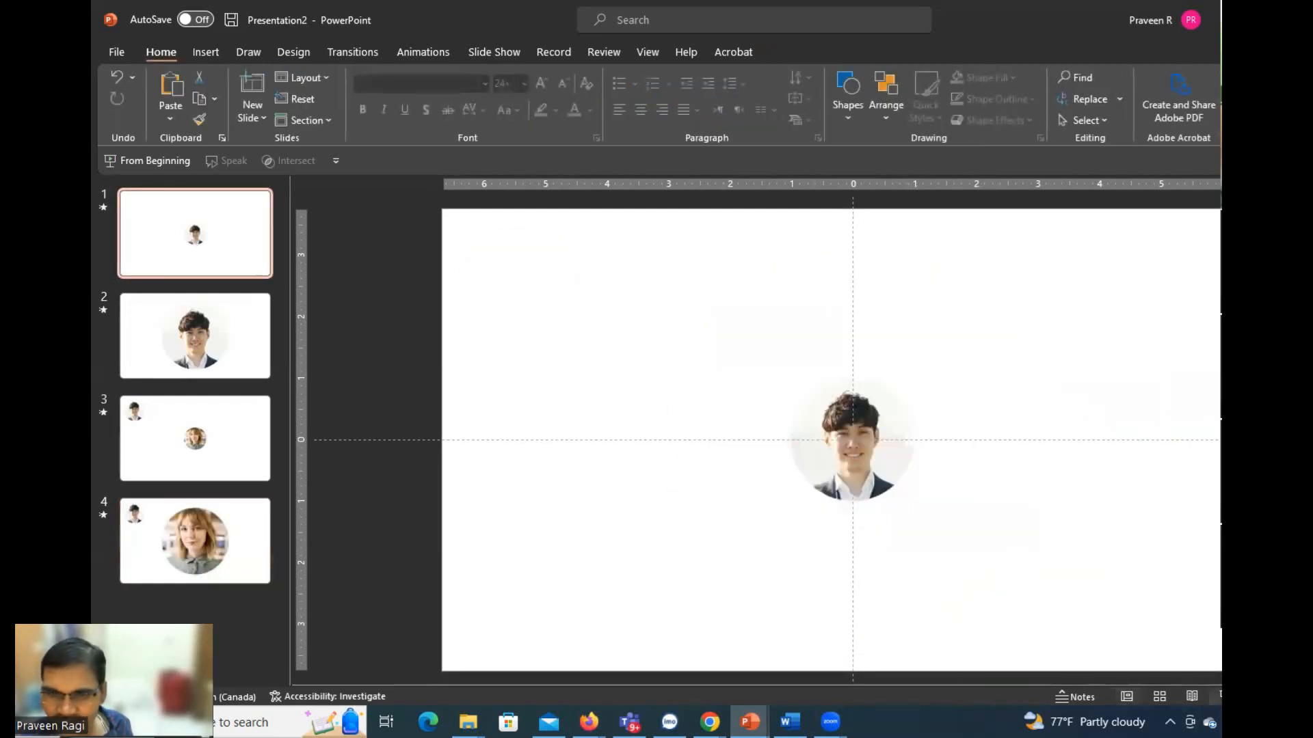
click(1212, 697)
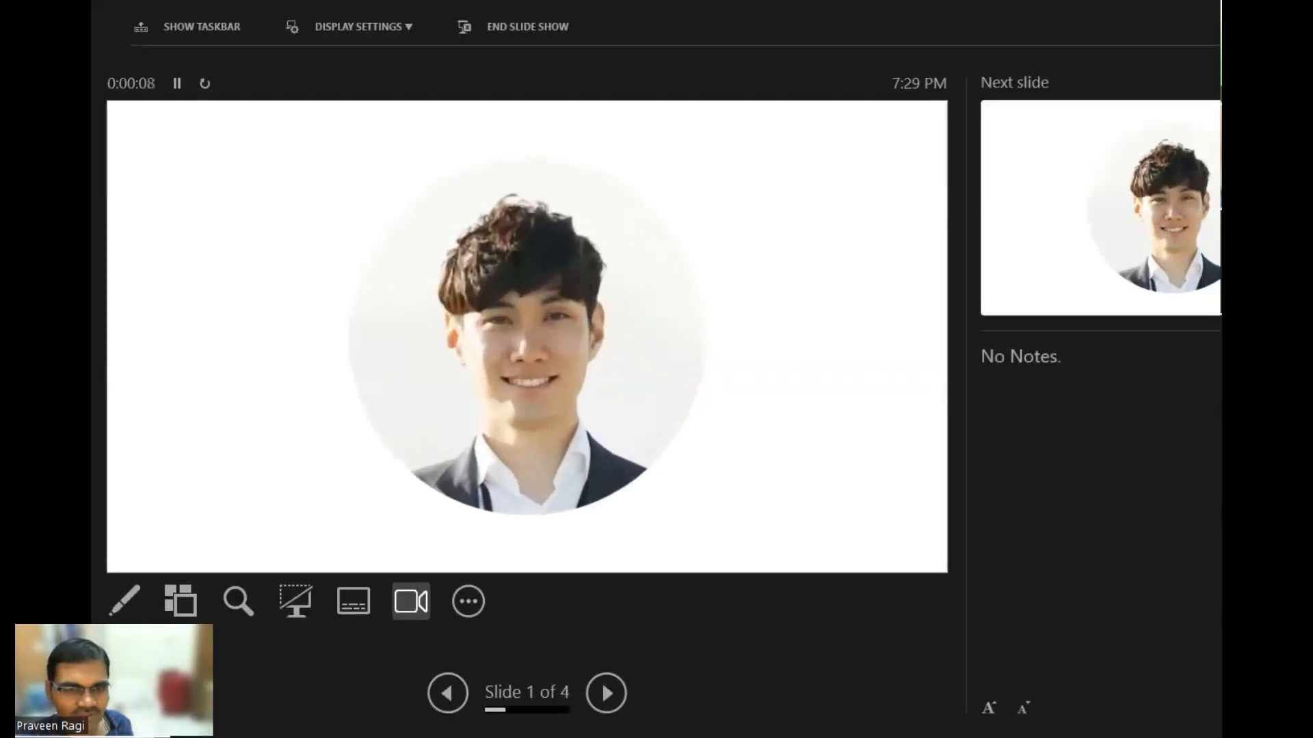
key(Right)
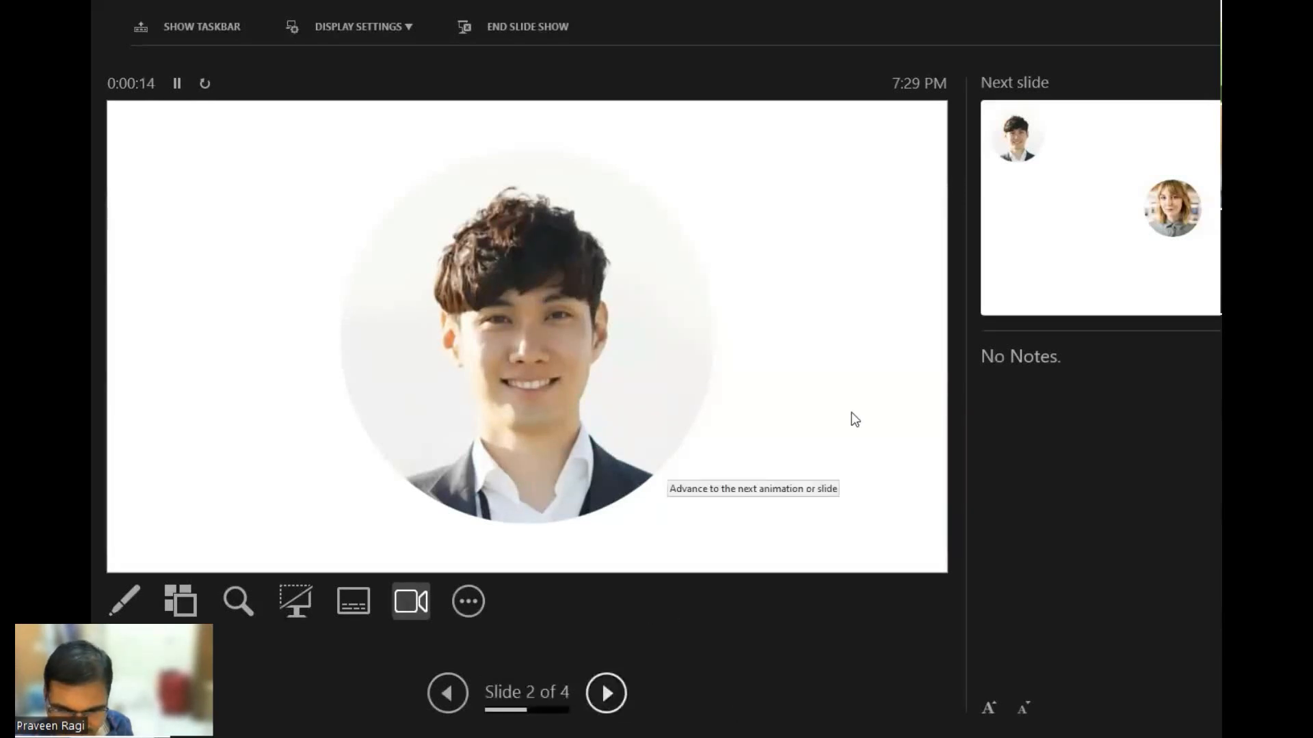
click(851, 411)
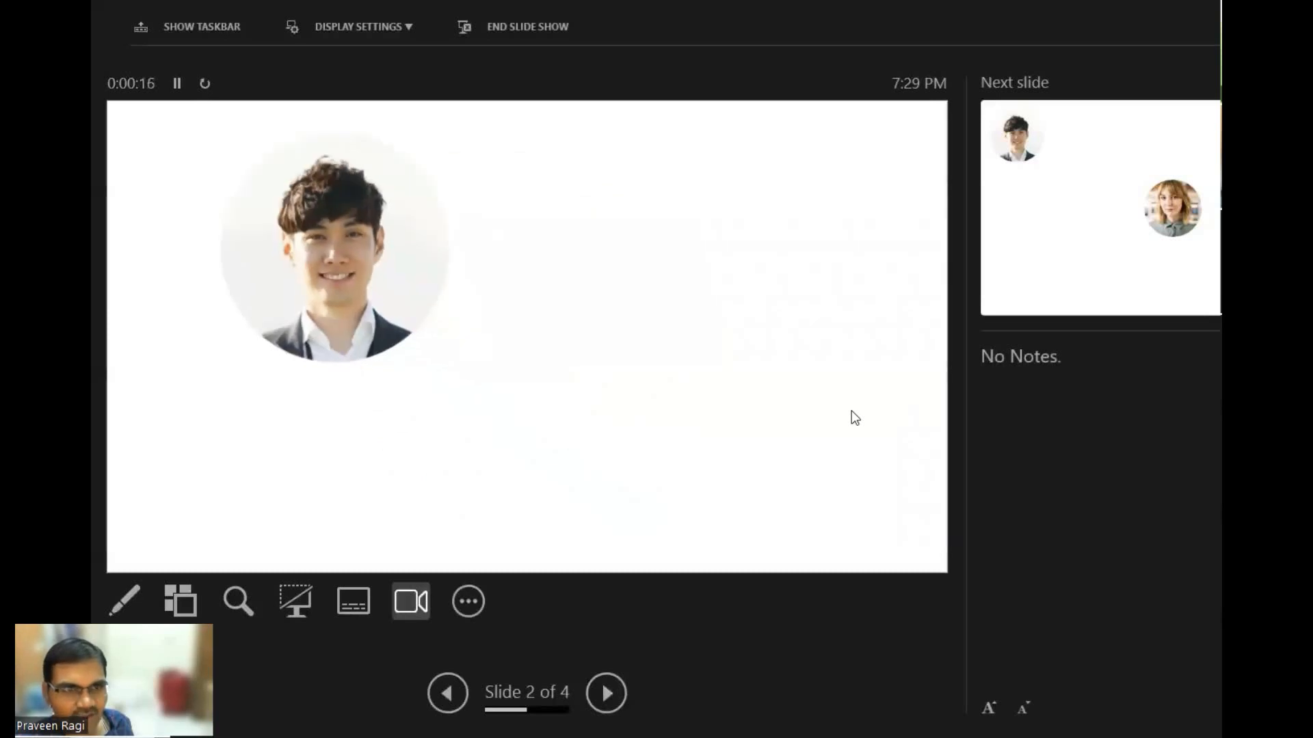
click(170, 205)
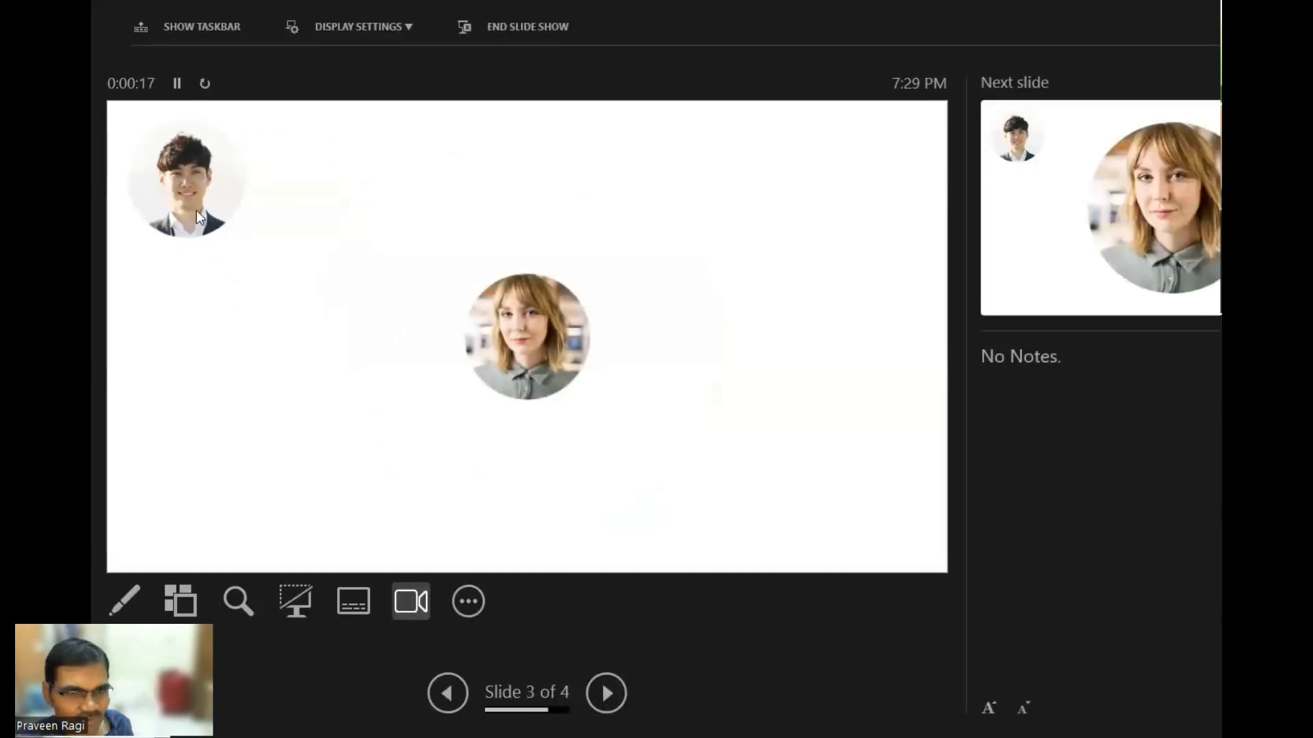
click(564, 360)
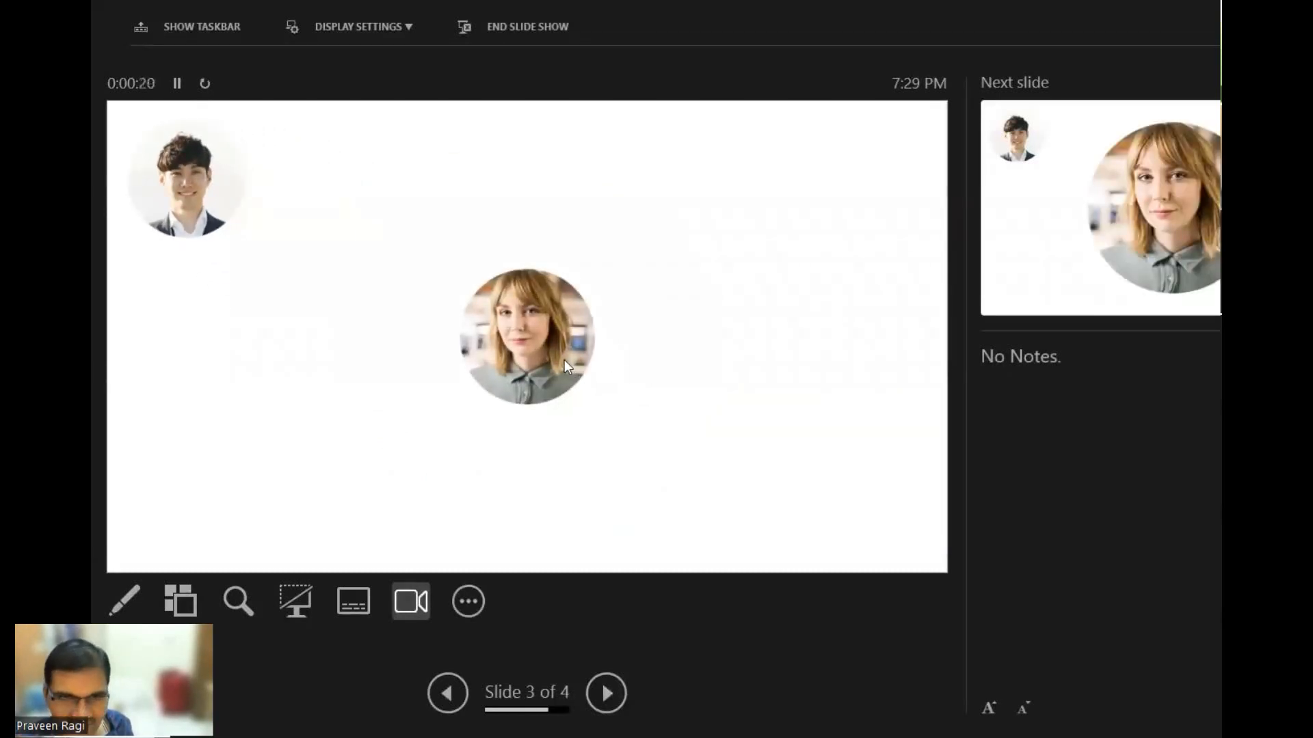
click(564, 367)
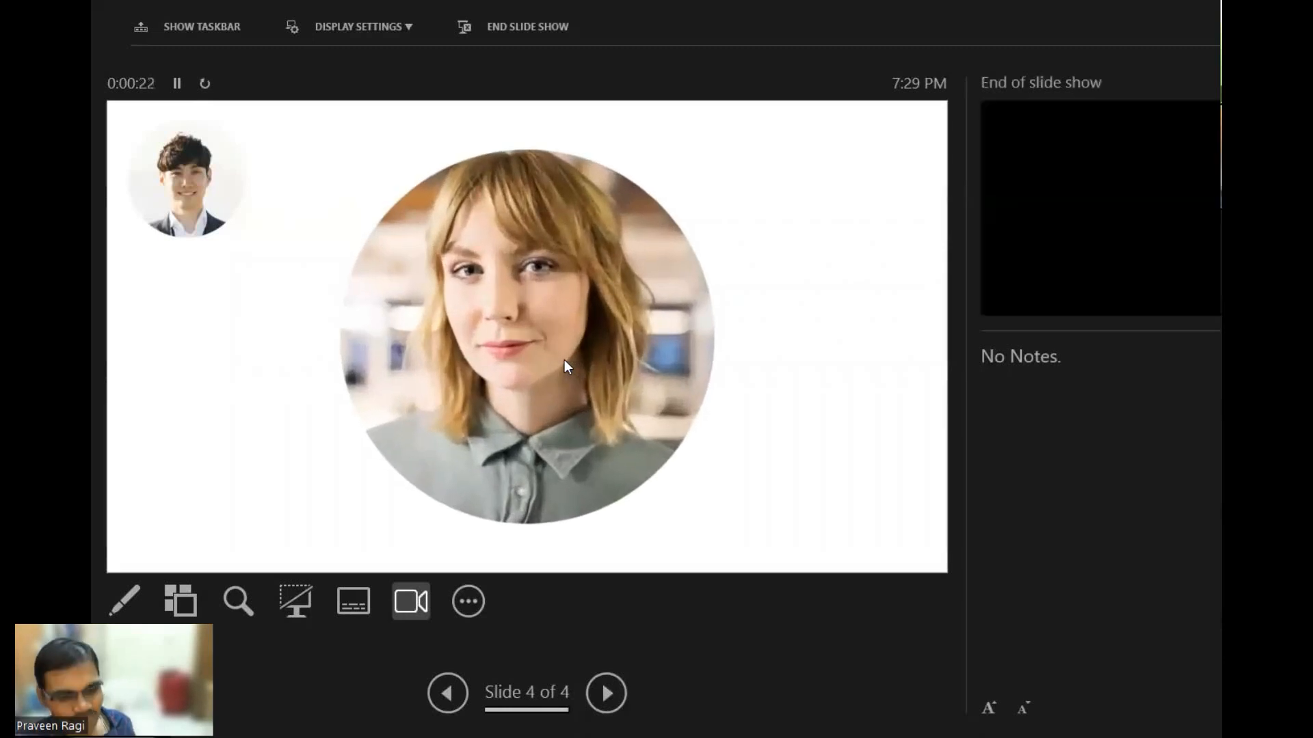
key(Escape)
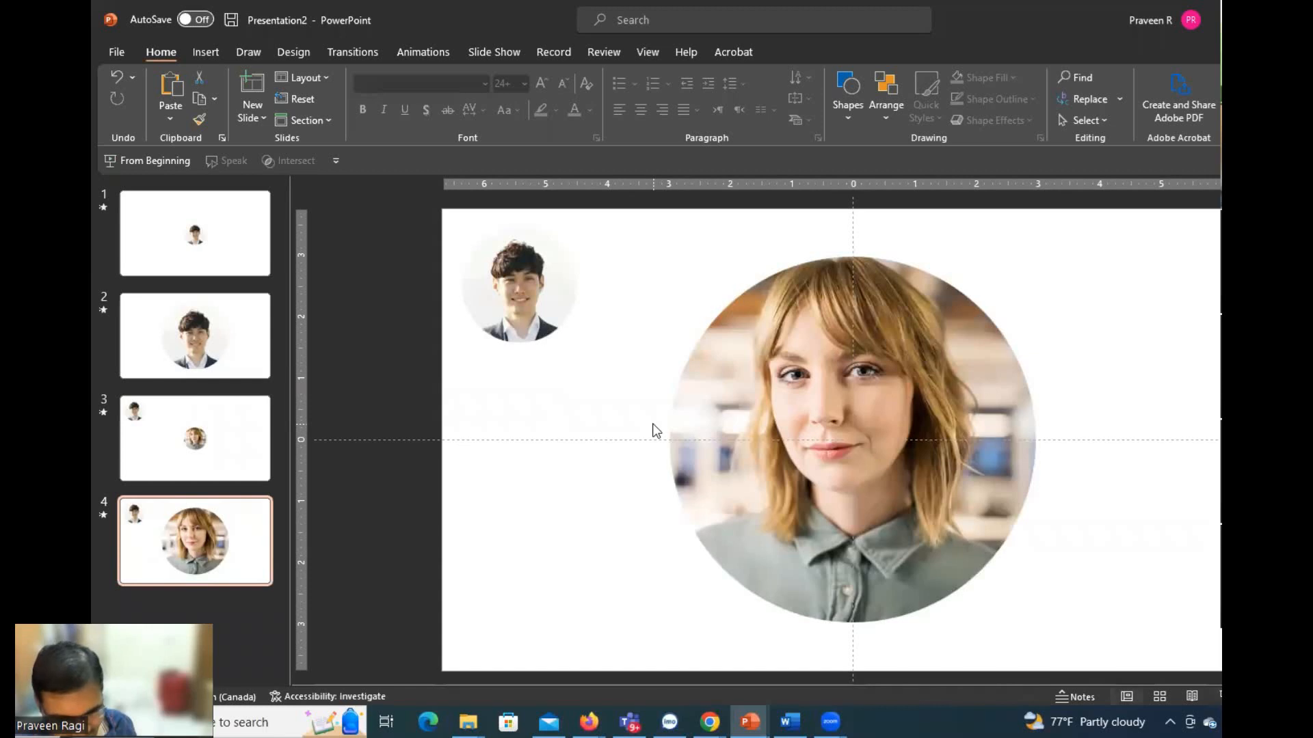
- Duplicate slide 4 with the enlarged Chief Executive Officer's portrait
key(ctrl+d)
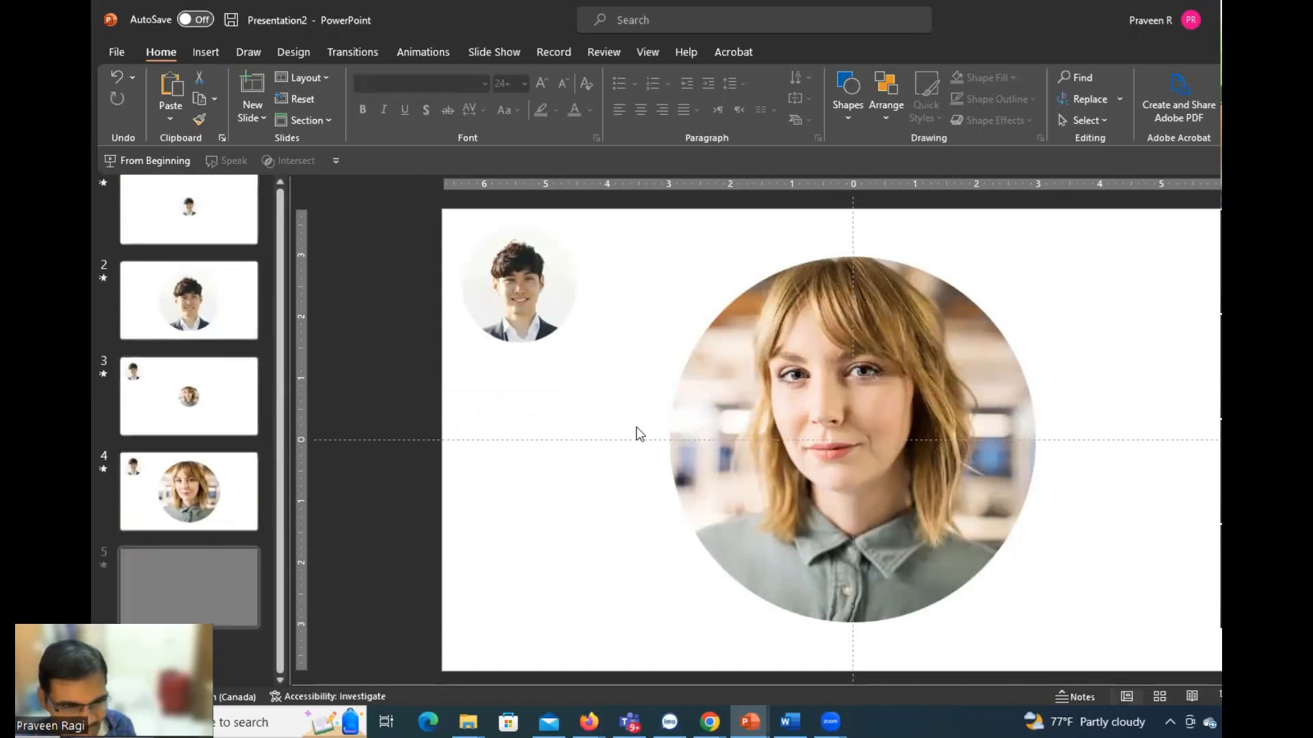
right_click(209, 514)
click(428, 526)
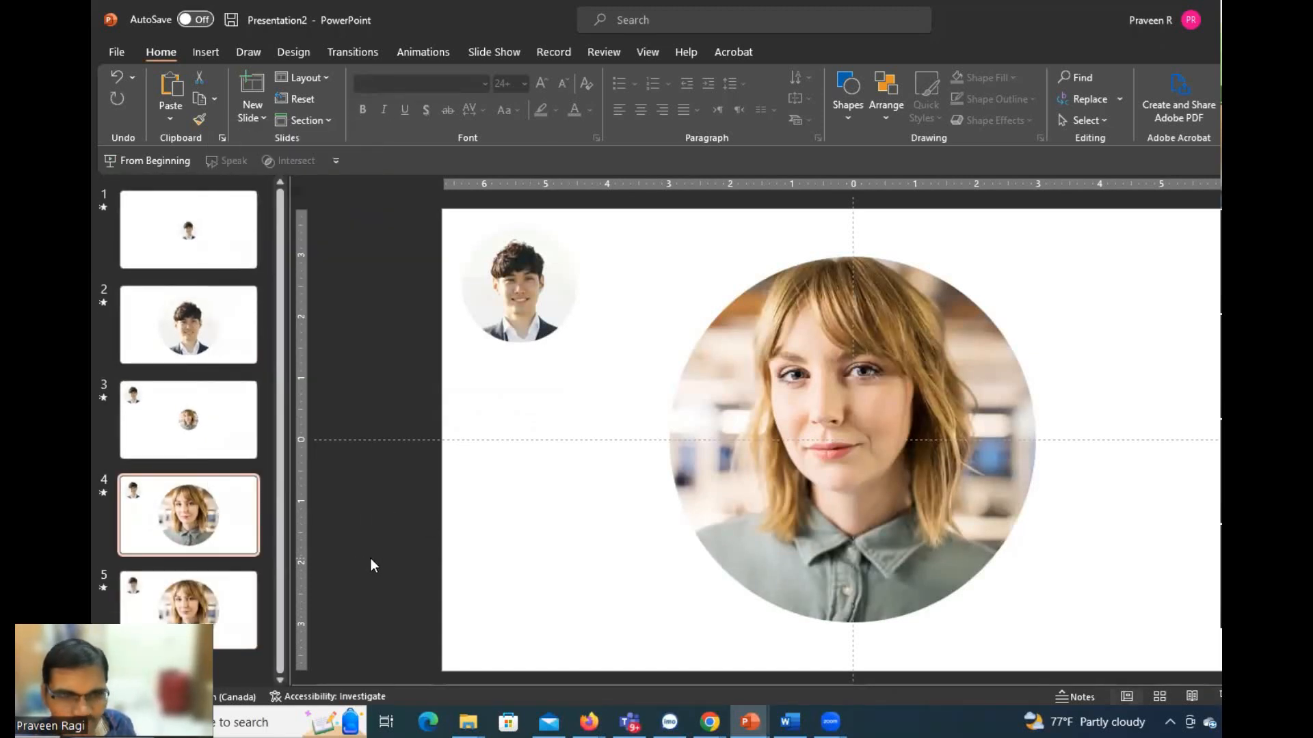
- Shrink the Chief Executive Officer's portrait on slide 4 to about 1.9 inches and place it in the slide's upper-right corner
click(938, 507)
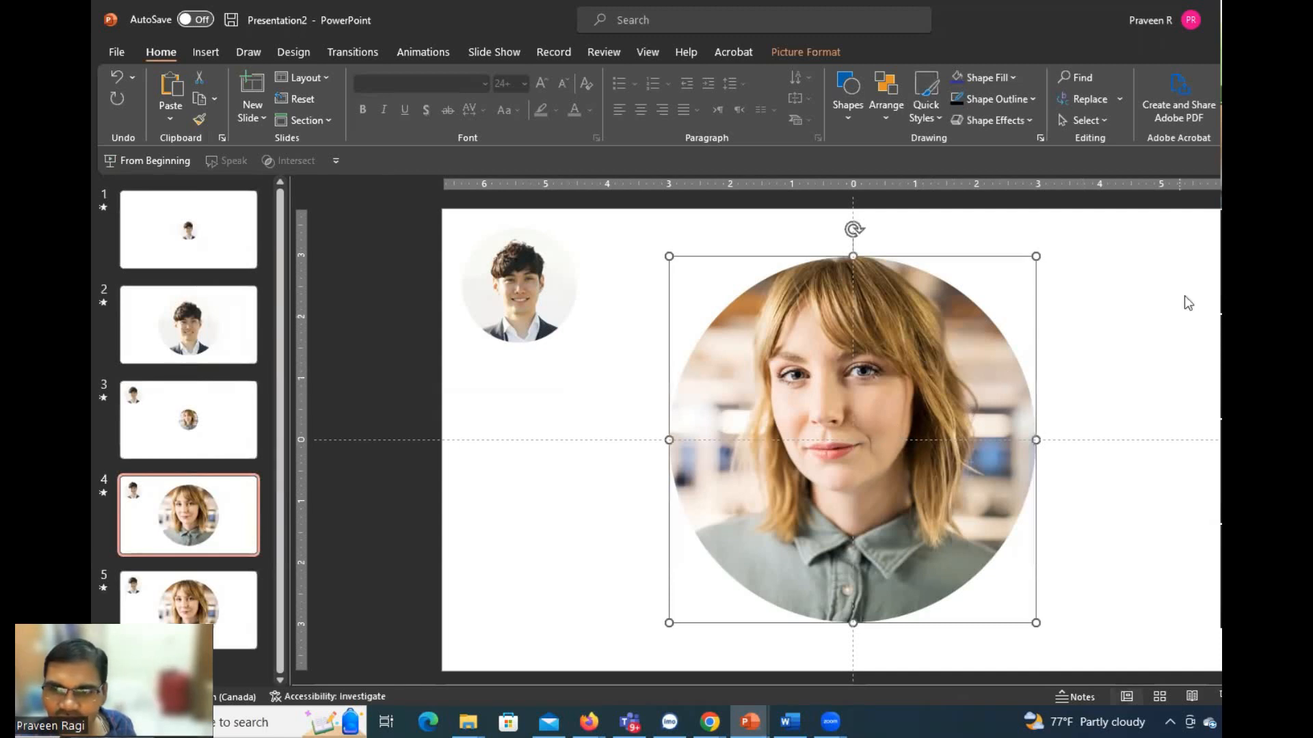
click(524, 273)
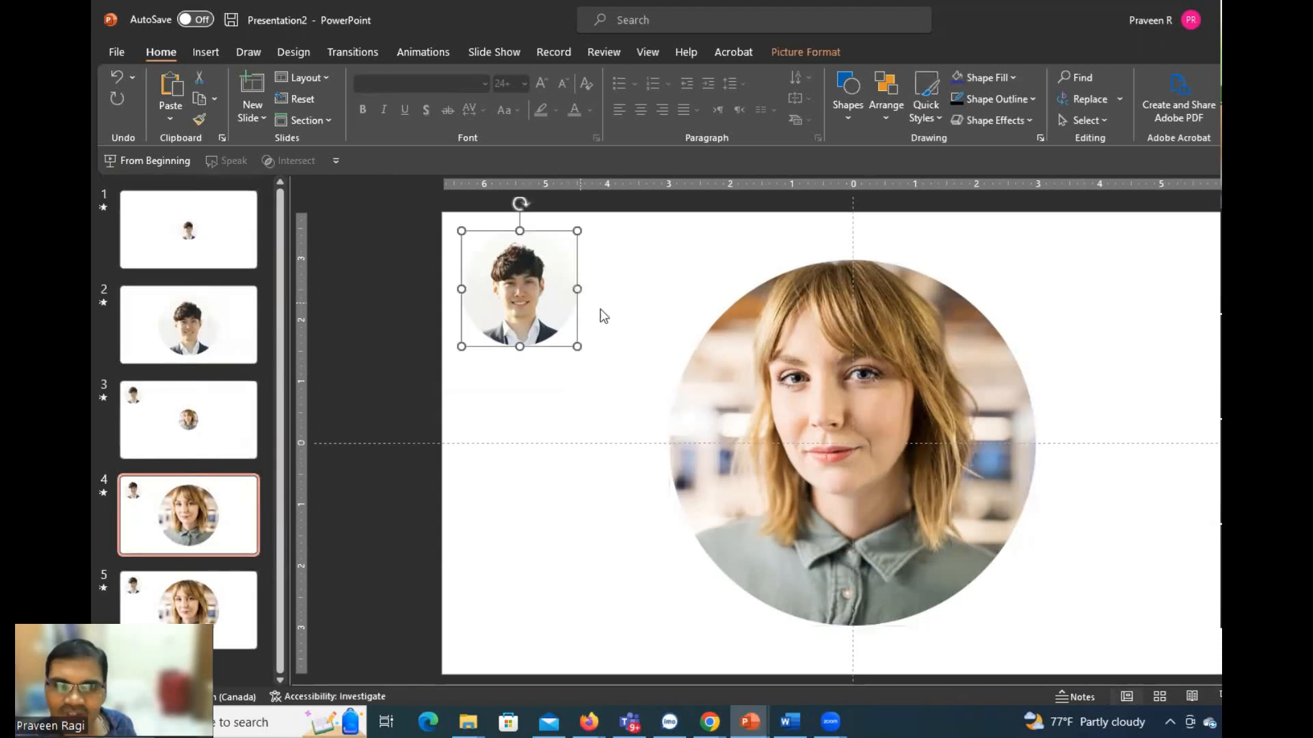
click(820, 58)
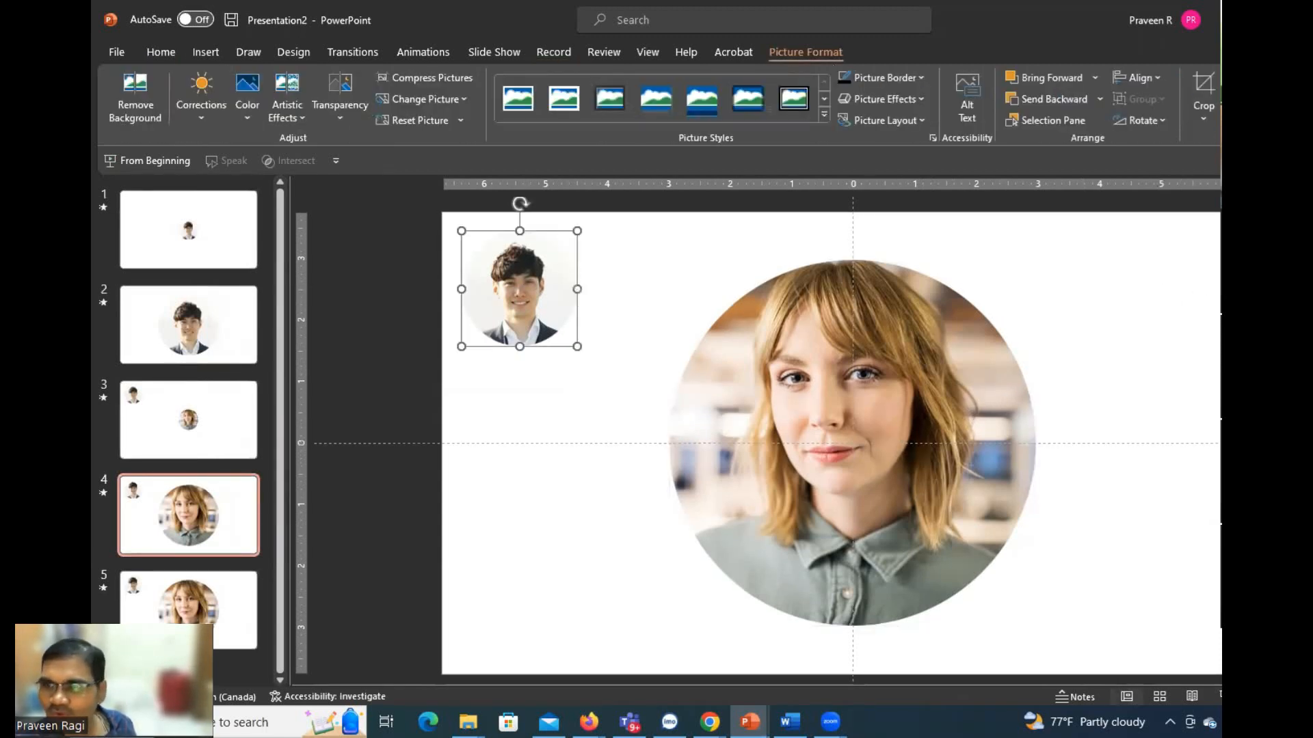
click(967, 320)
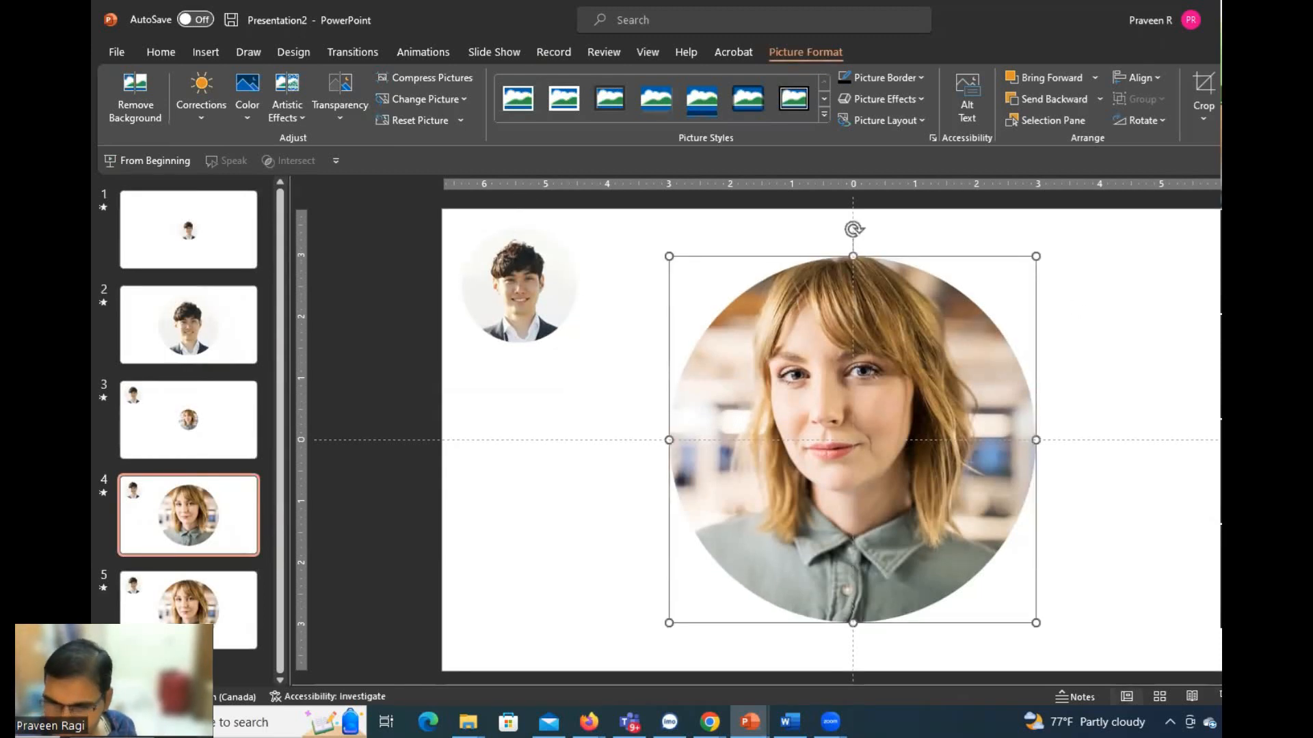
drag(1036, 623, 785, 372)
drag(910, 336, 1188, 284)
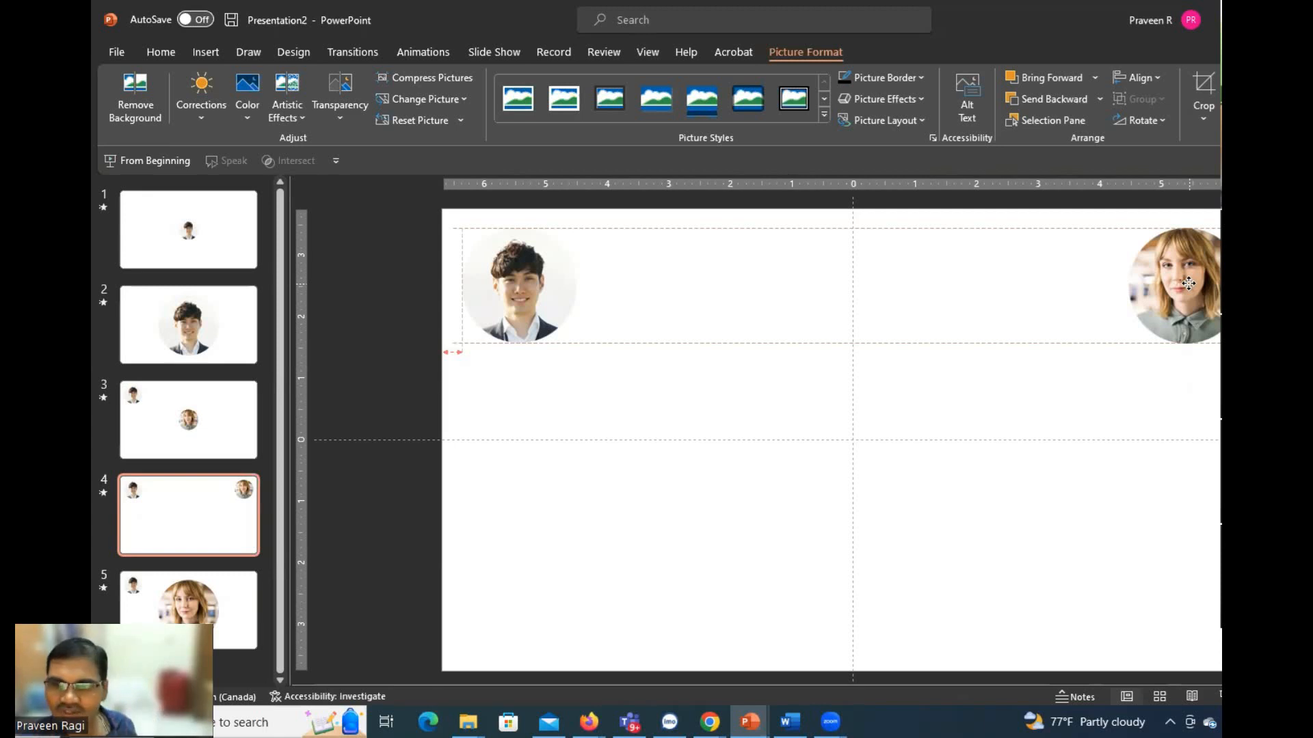
click(354, 499)
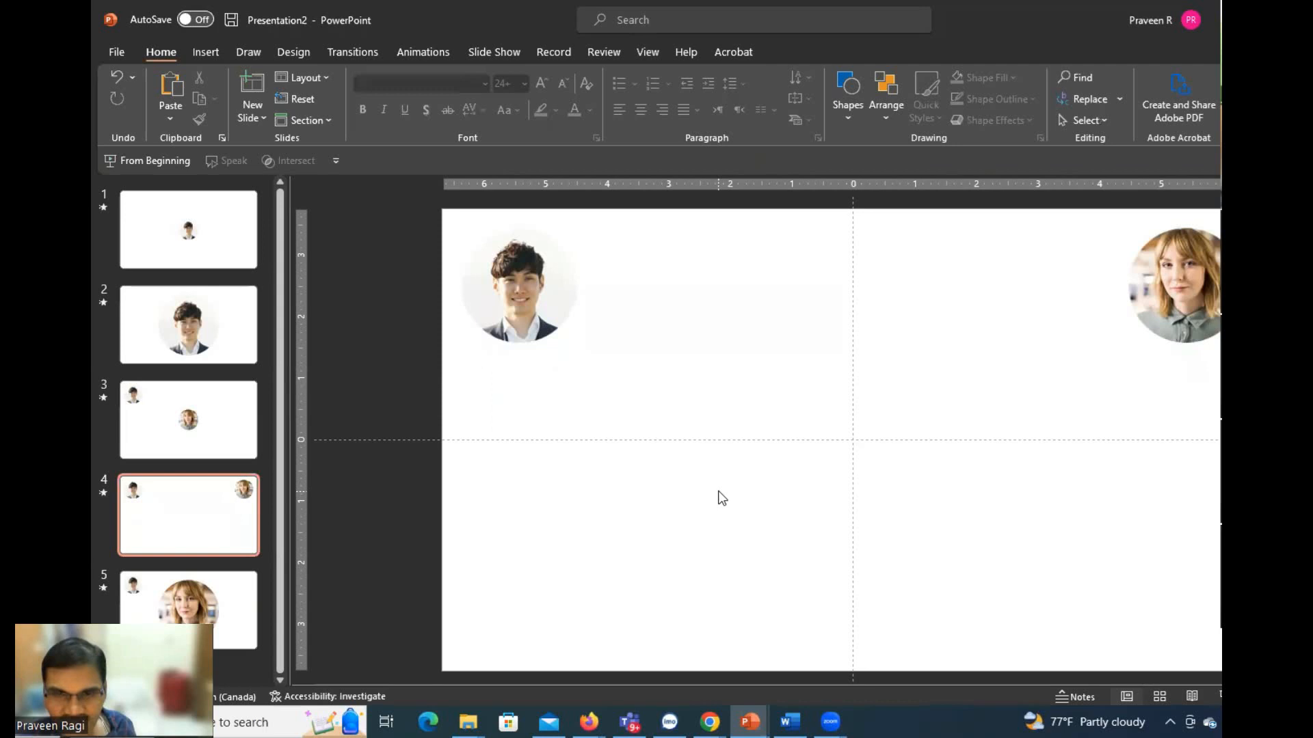
- Copy the Chief Operations Officer's portrait from Meet Our Team in the Scientific discovery presentation onto slide 4
key(alt+Tab)
click(954, 471)
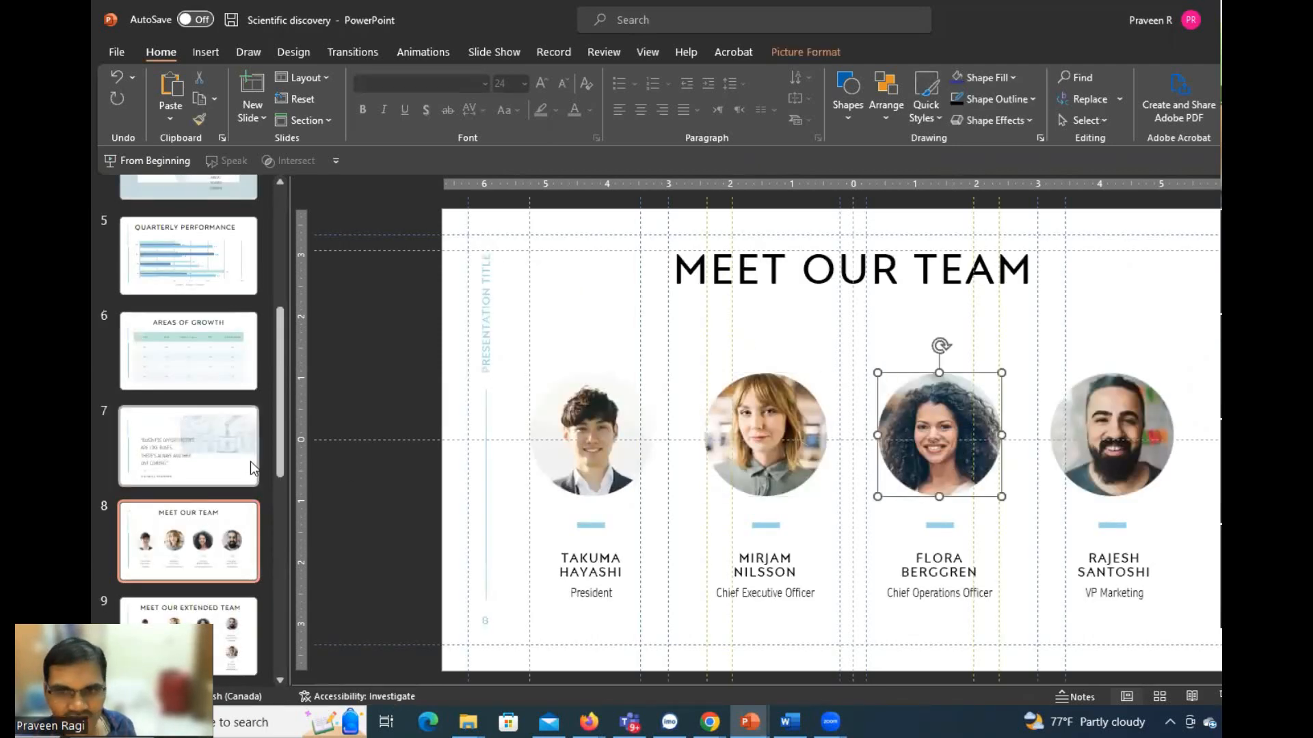
key(alt+Tab)
key(ctrl+v)
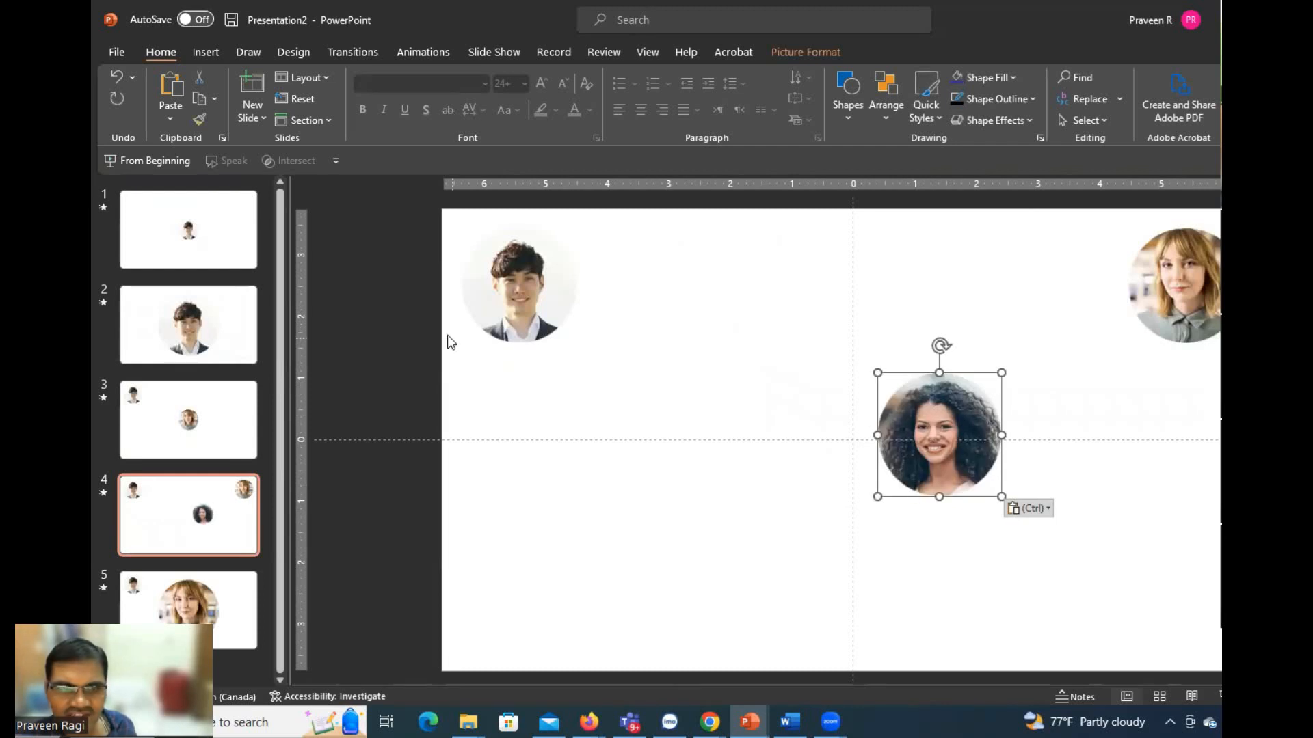
click(198, 508)
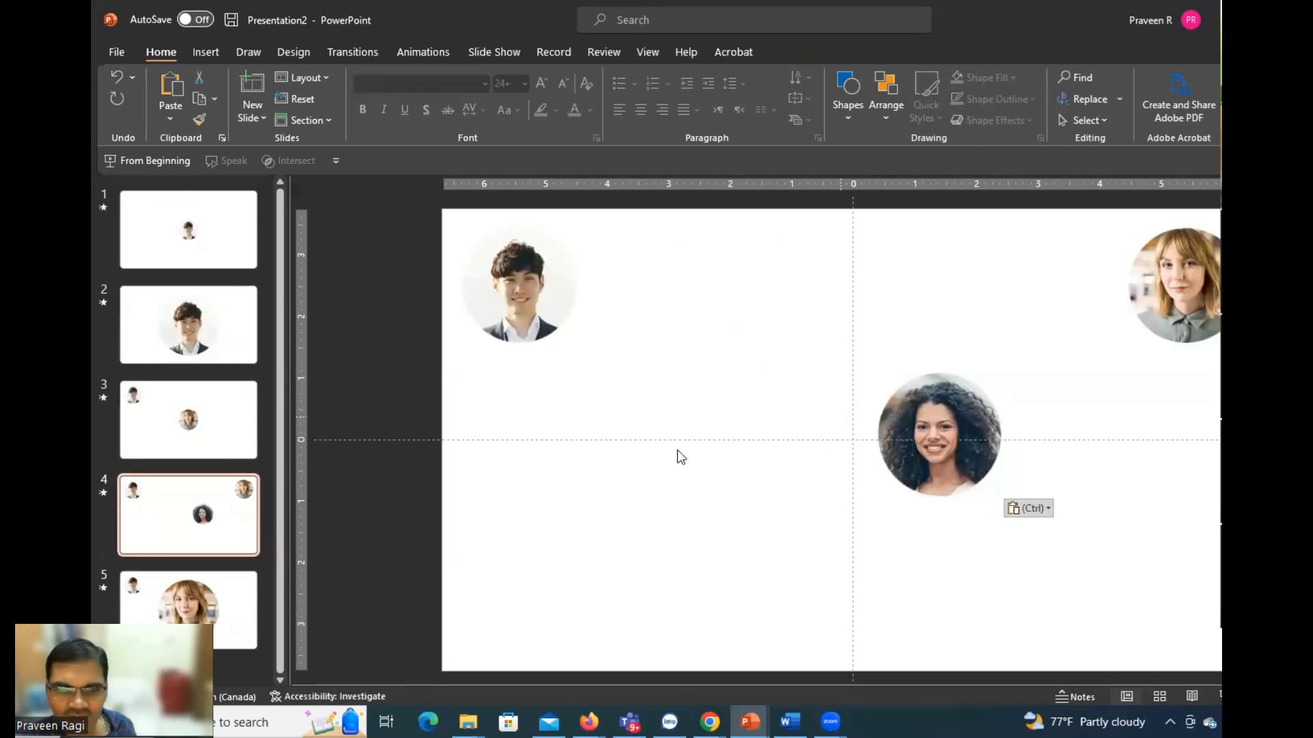
click(951, 474)
drag(952, 474, 926, 478)
key(ctrl+z)
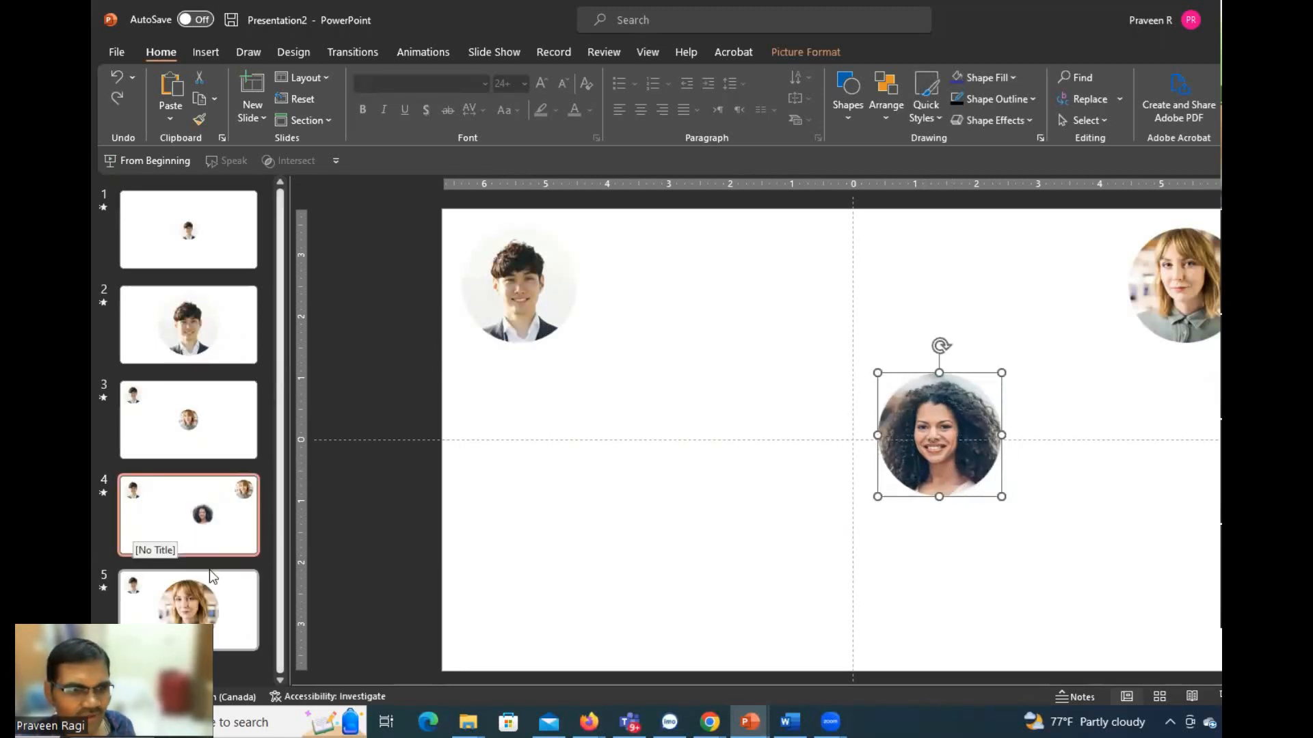
- Move slide 5 ahead of slide 4 and open the slide with three small portraits
drag(209, 614, 195, 506)
click(203, 618)
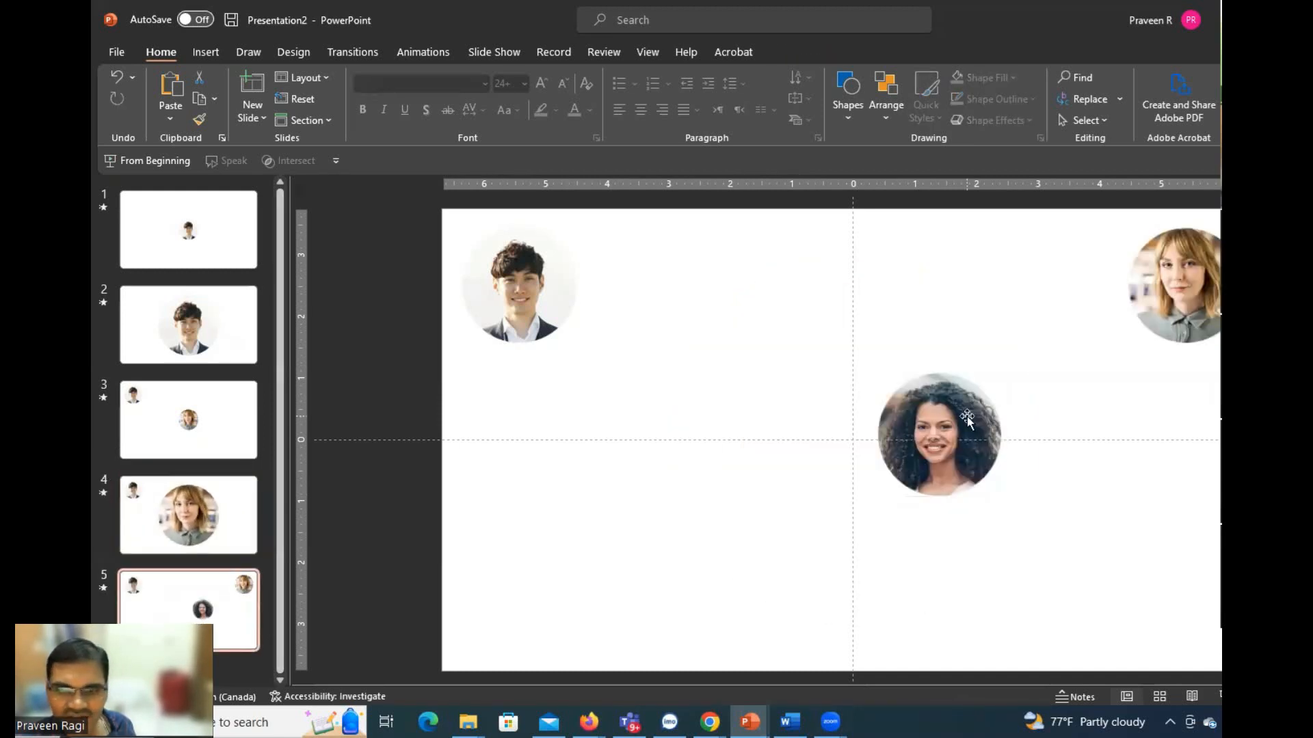
- Center the Chief Operations Officer's small portrait on slide 5 like the center portrait on slide 3, and duplicate slide 5
drag(942, 480, 859, 484)
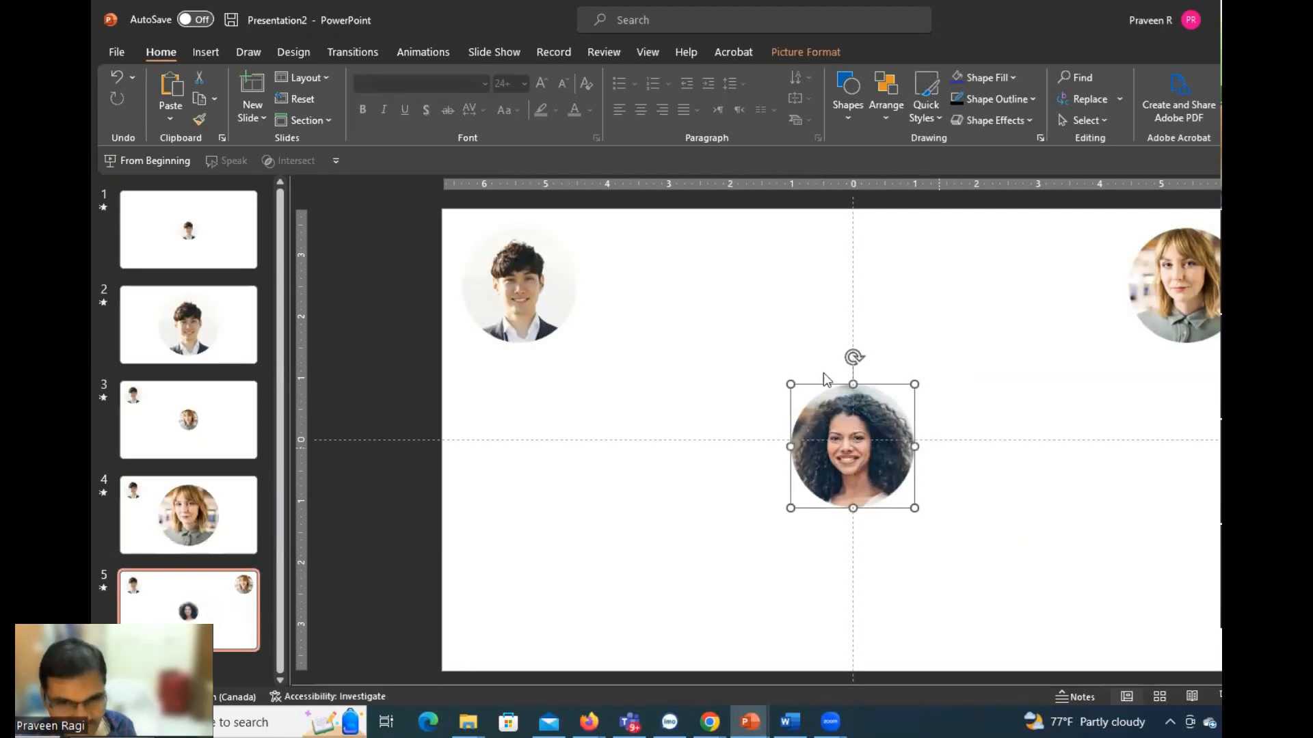
scroll(342, 506, up, 2)
click(896, 491)
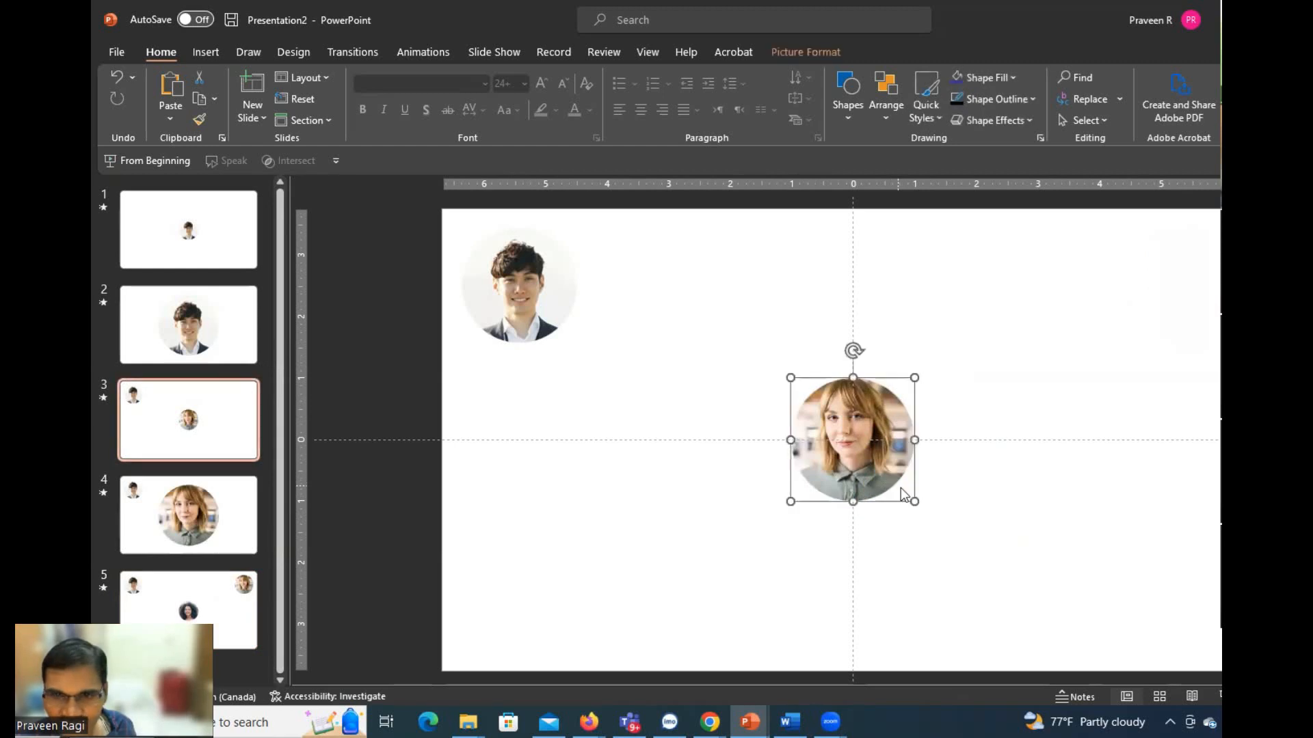
click(817, 50)
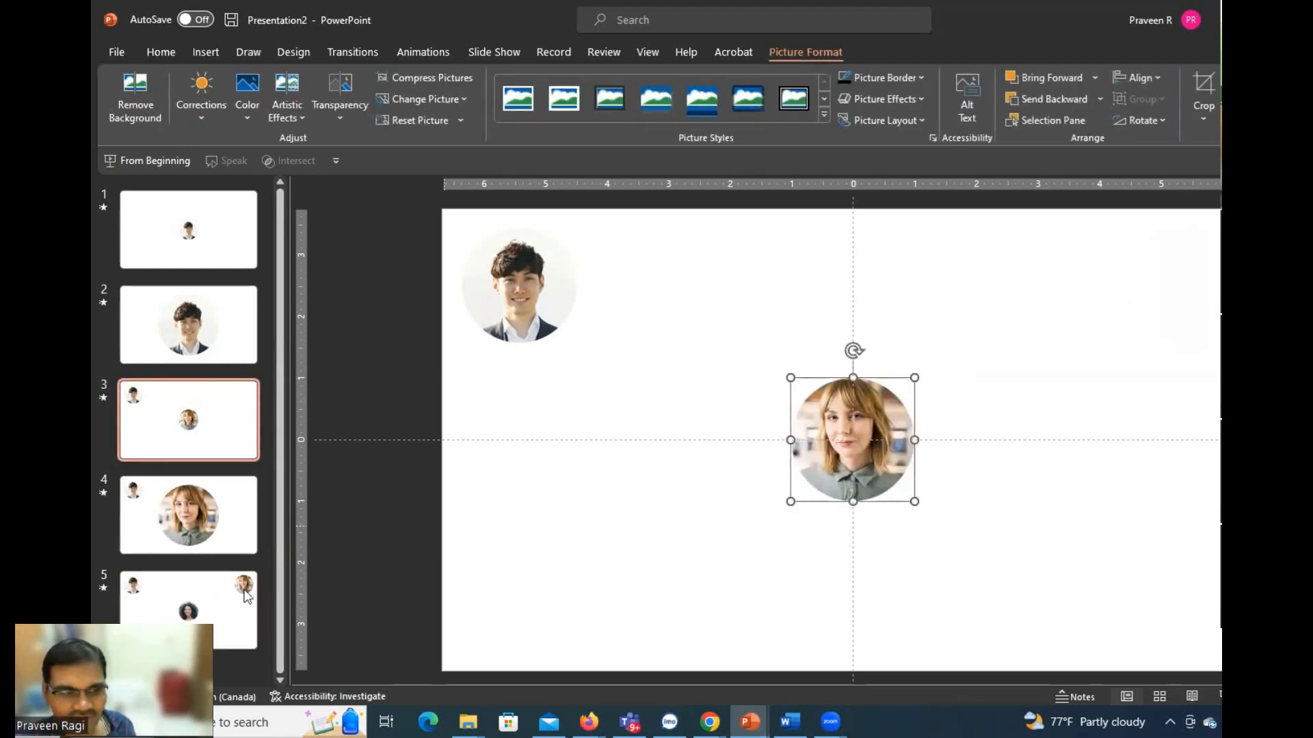
scroll(953, 509, down, 2)
click(859, 489)
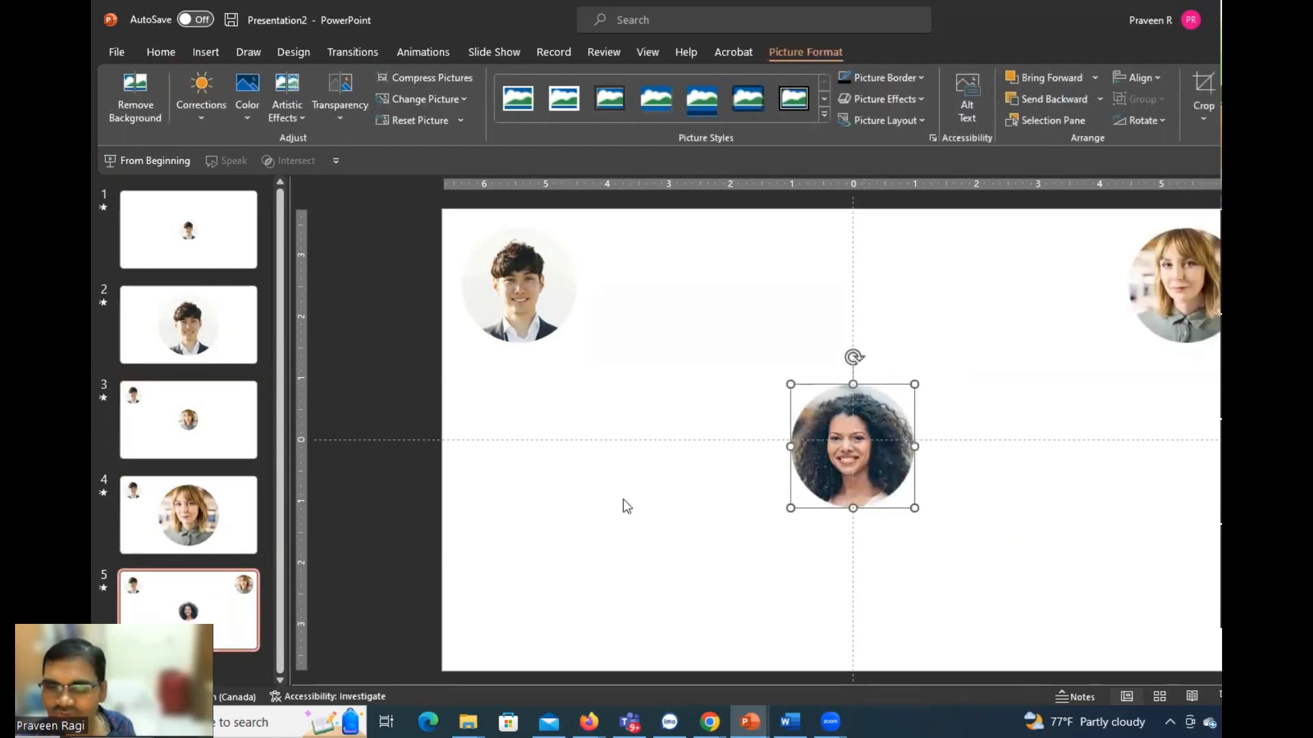
click(225, 643)
key(ctrl+d)
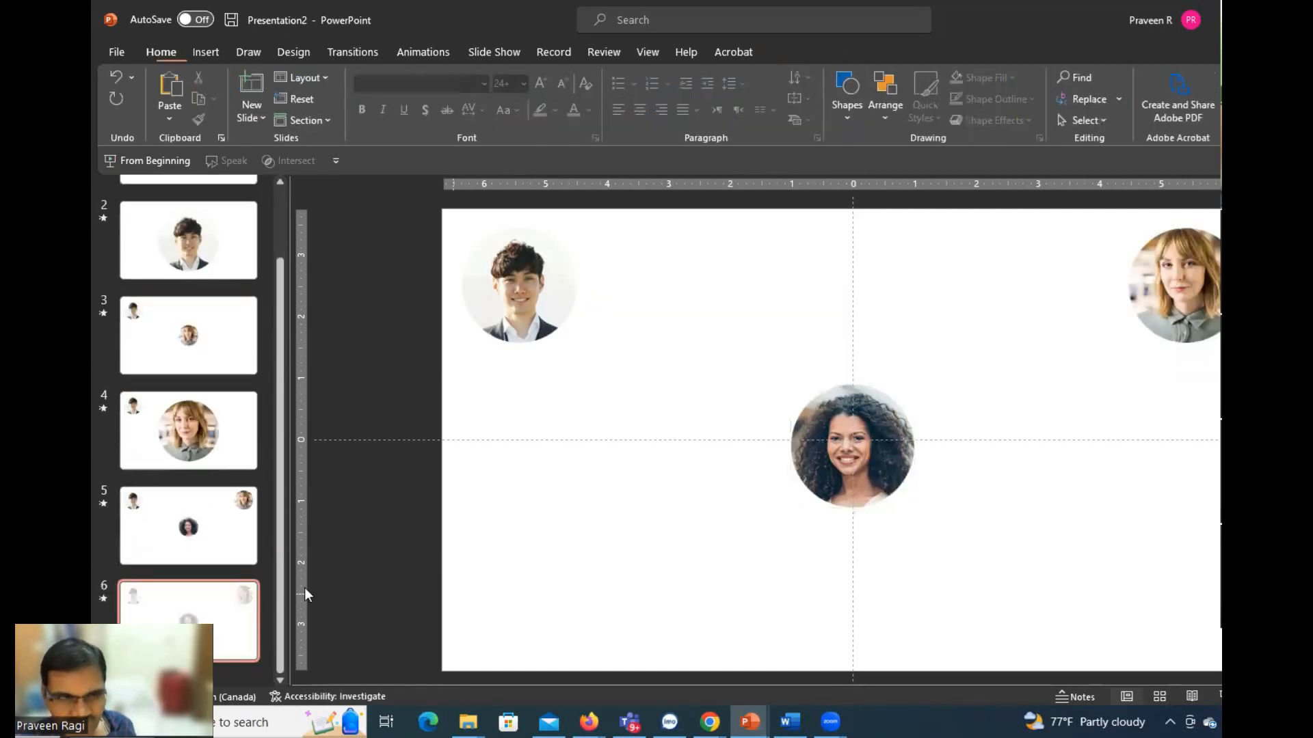
- Enlarge the Chief Operations Officer's portrait on slide 6 to about 6 inches, matching the enlarged Chief Executive Officer's portrait on slide 4
click(189, 430)
click(820, 393)
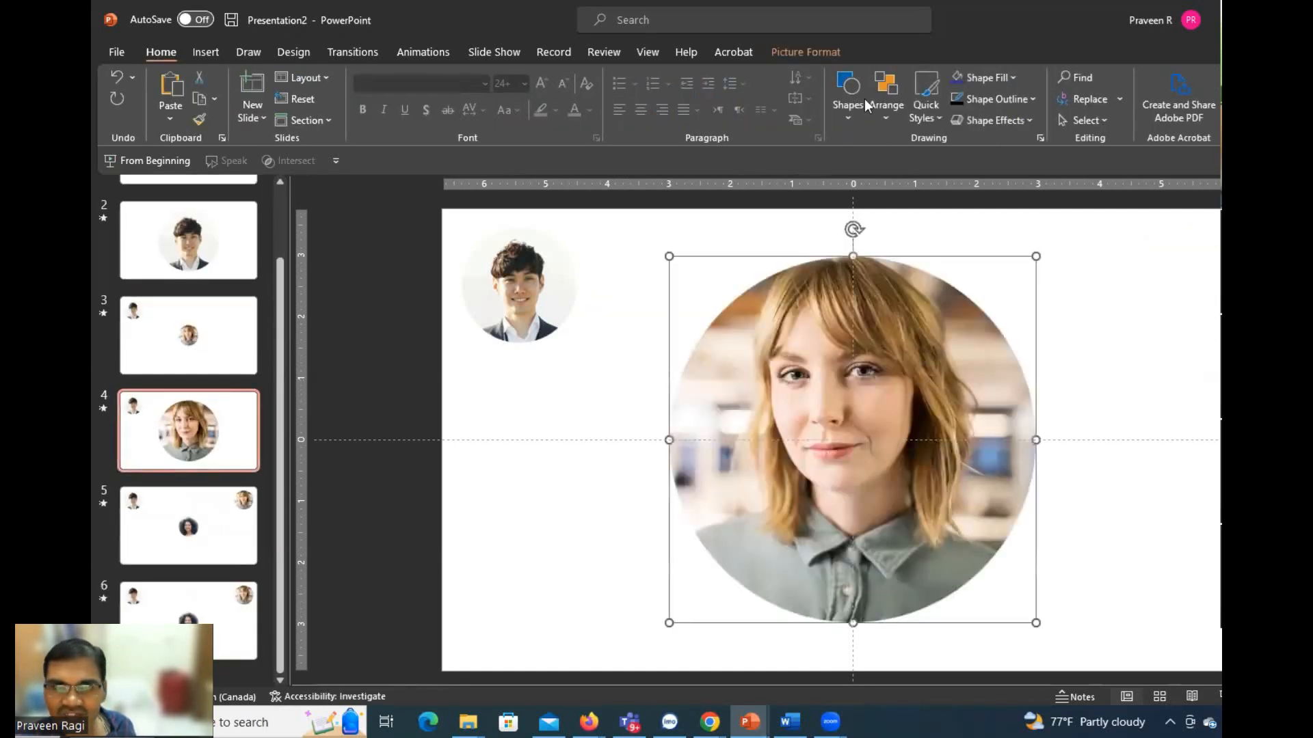
click(808, 50)
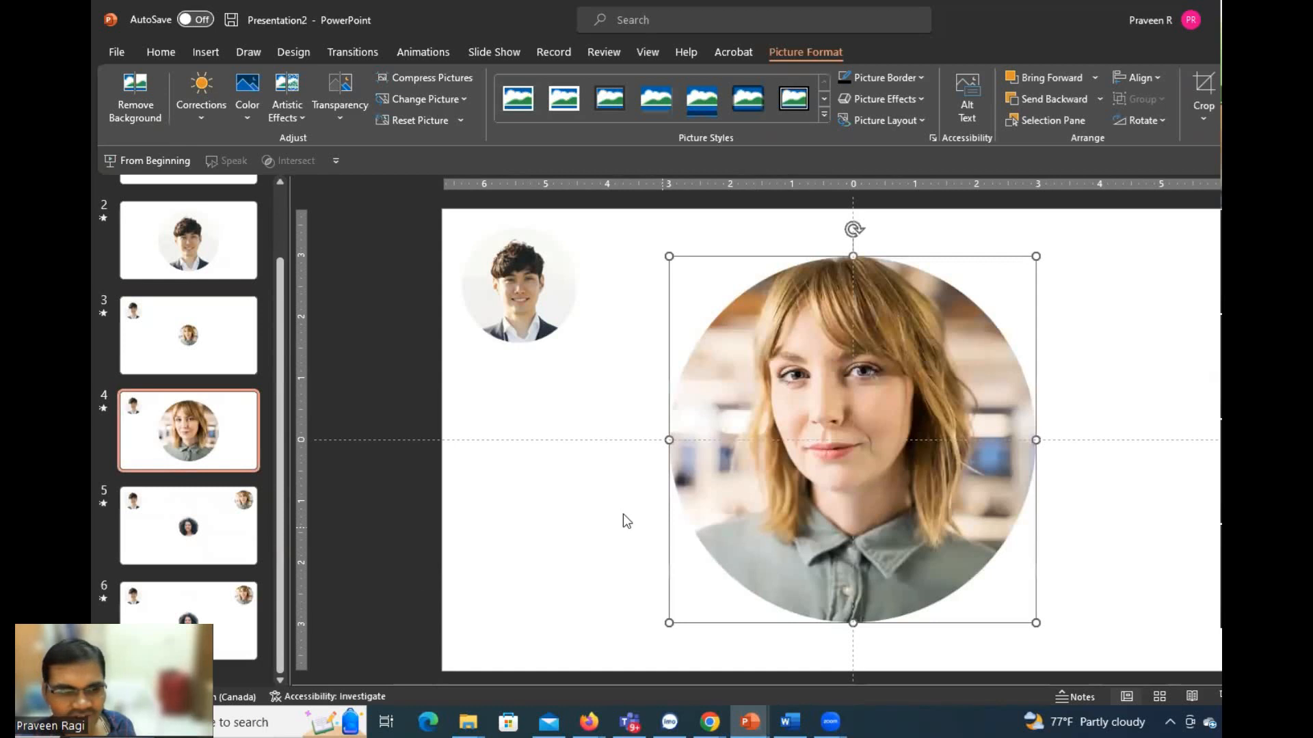
click(223, 615)
click(854, 478)
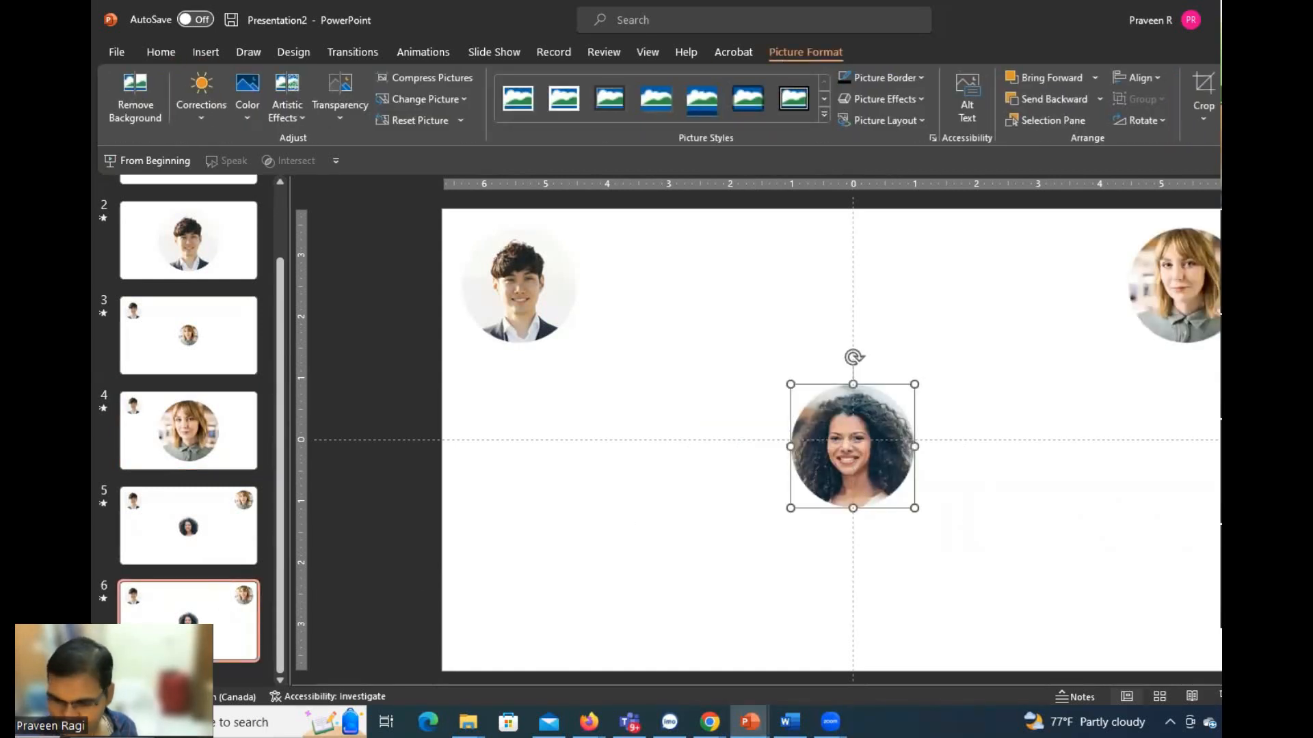
key(Return)
drag(943, 543, 826, 432)
click(1155, 528)
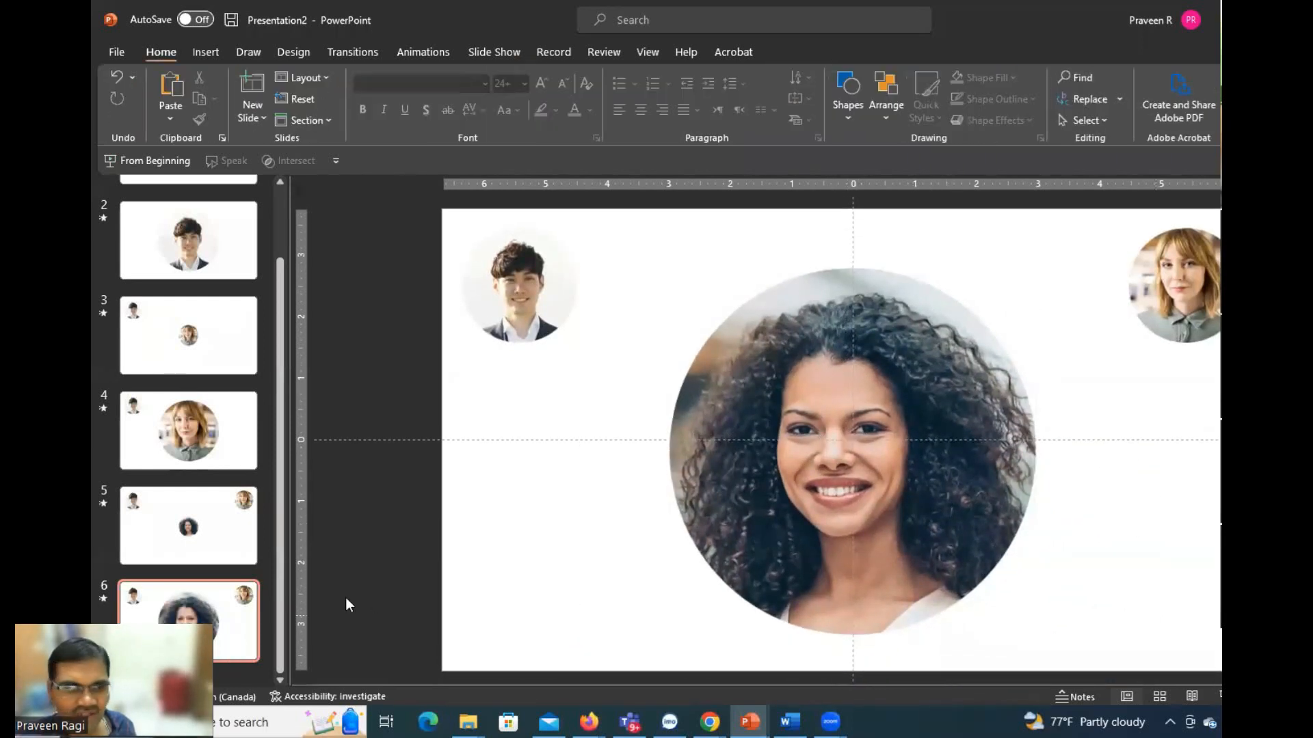
- Play the slide show from slide 2 through slide 6 to check the portrait transitions, and exit at the end
click(244, 254)
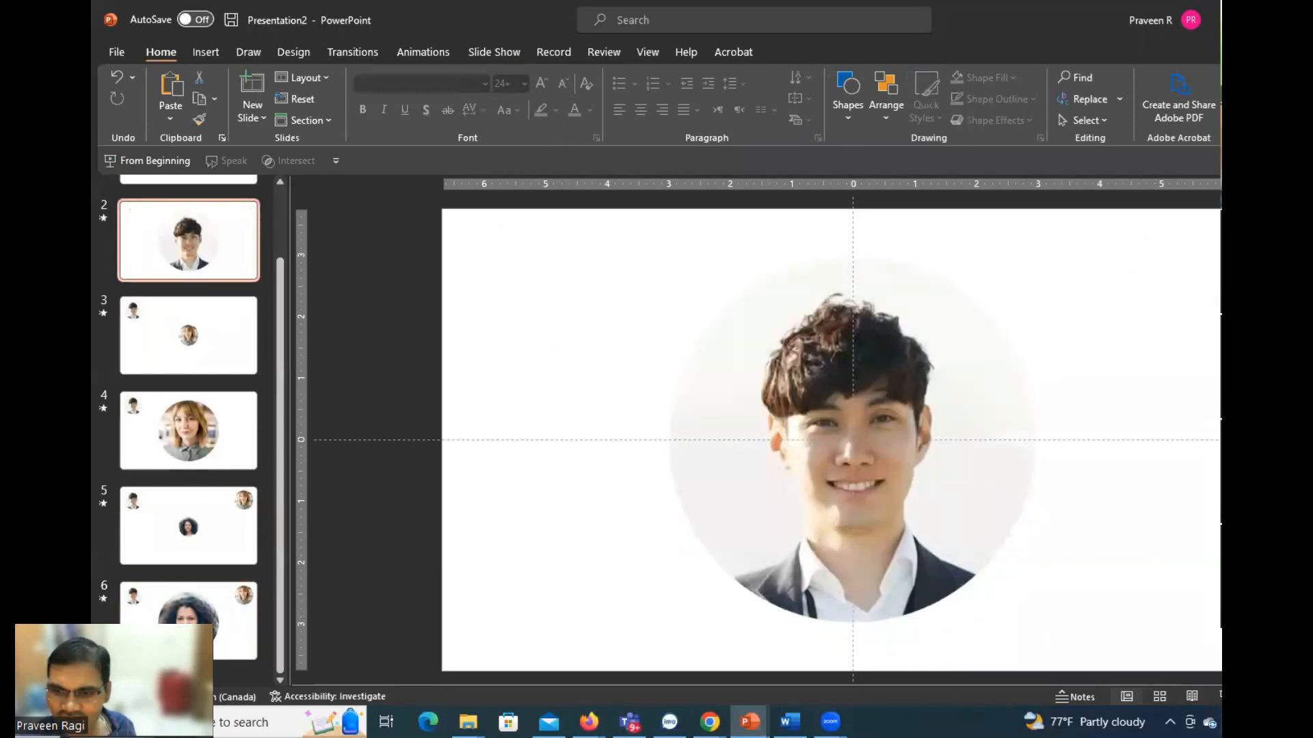
key(shift+F5)
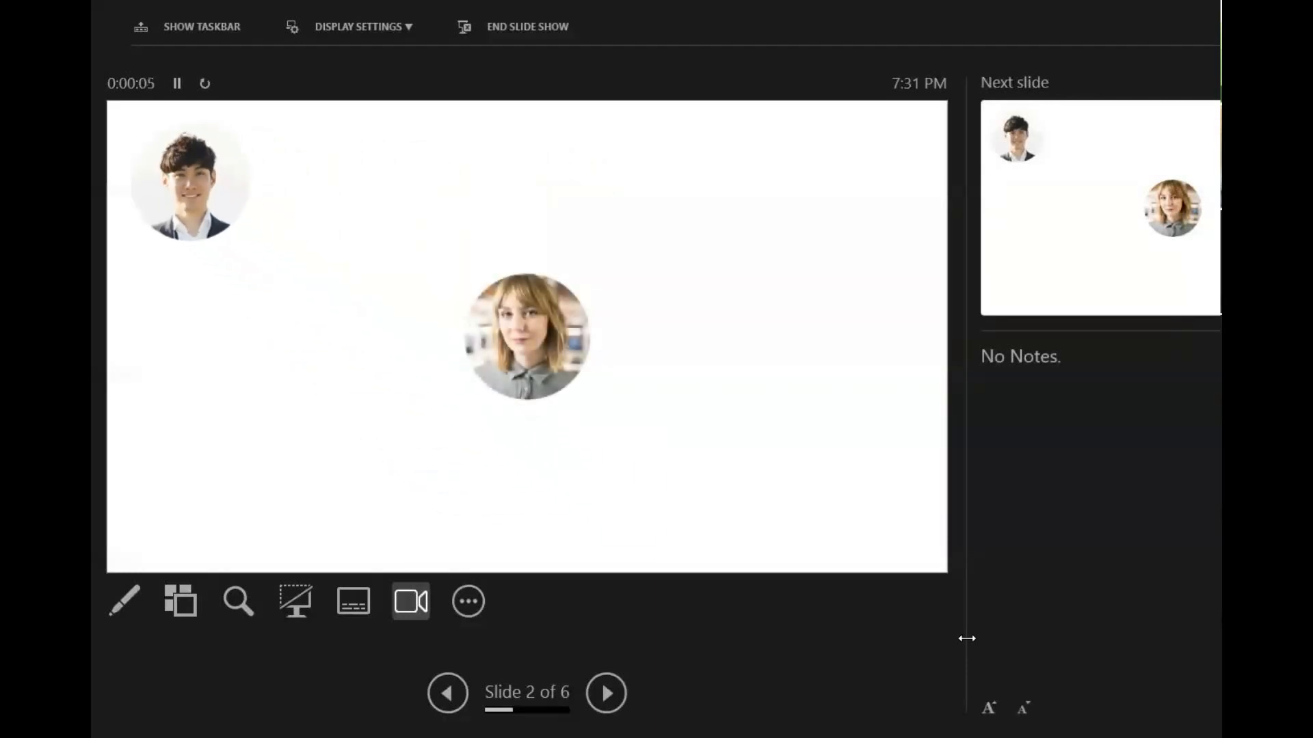
key(Right)
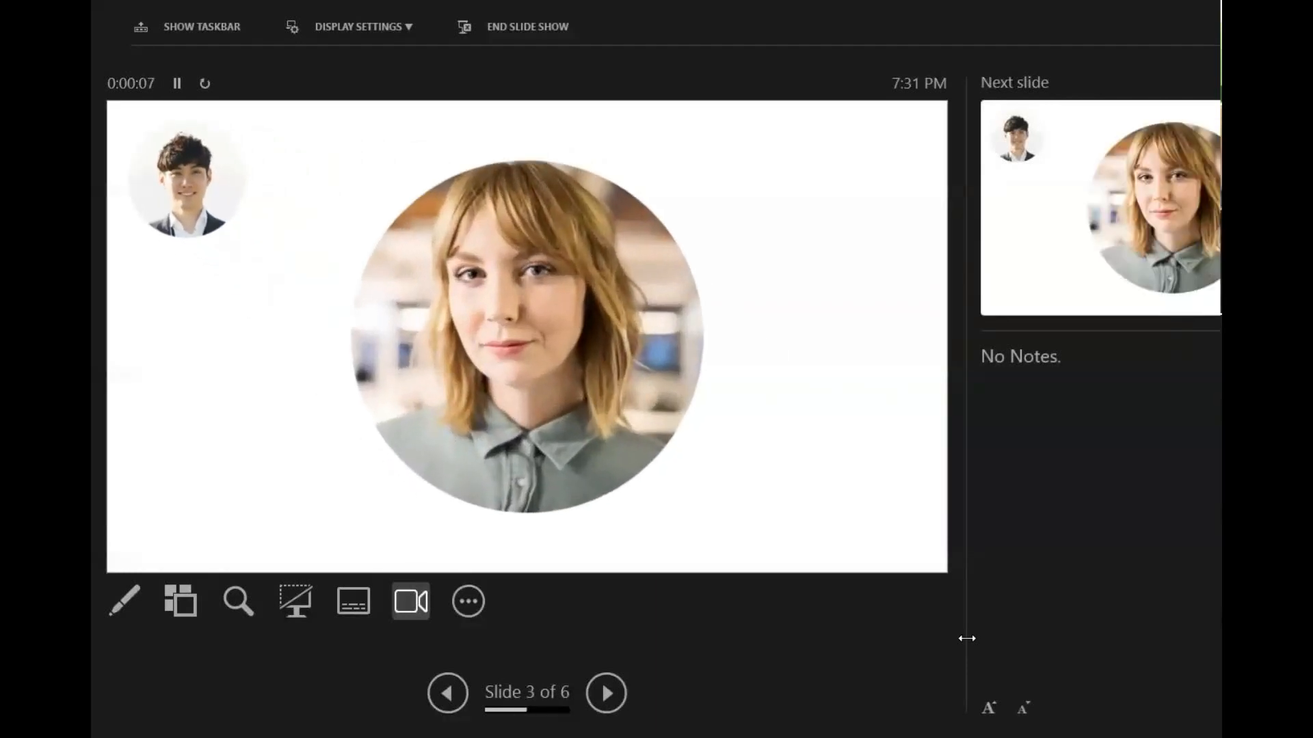
key(Right)
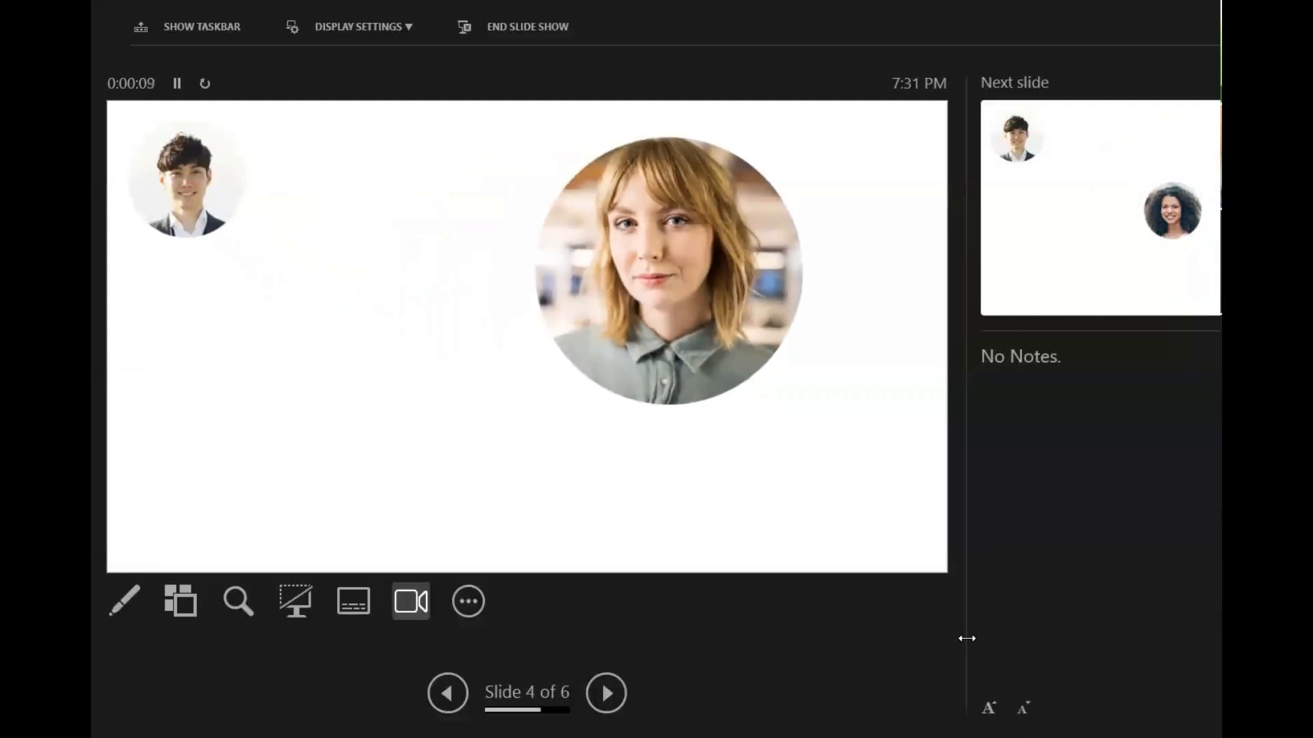
key(Right)
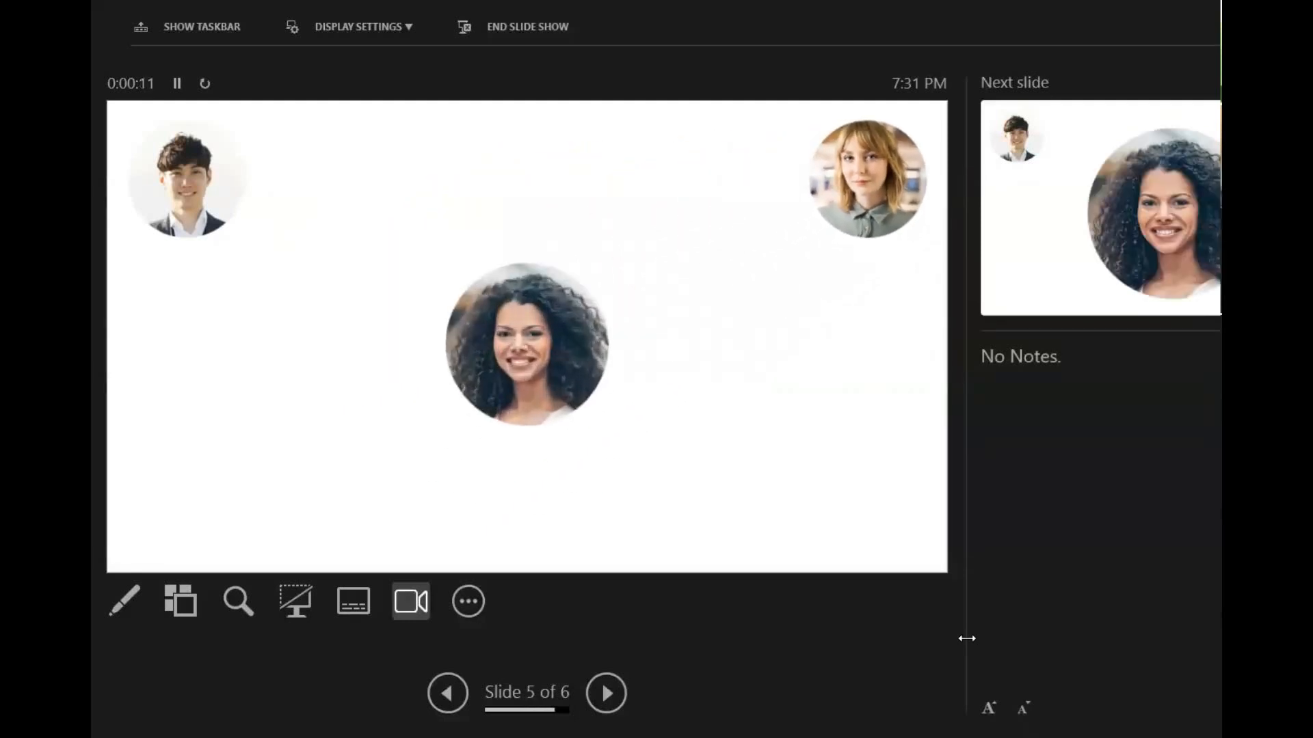
key(Right)
key(Right)
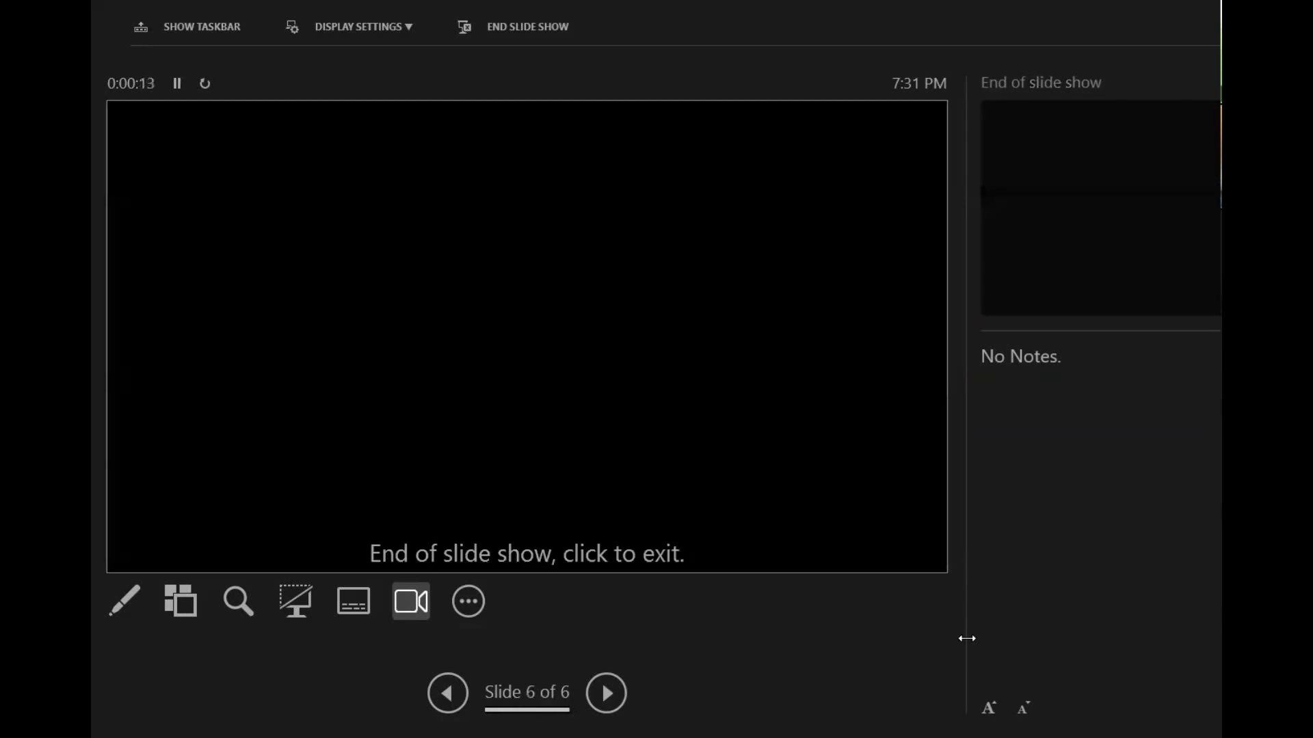
key(Right)
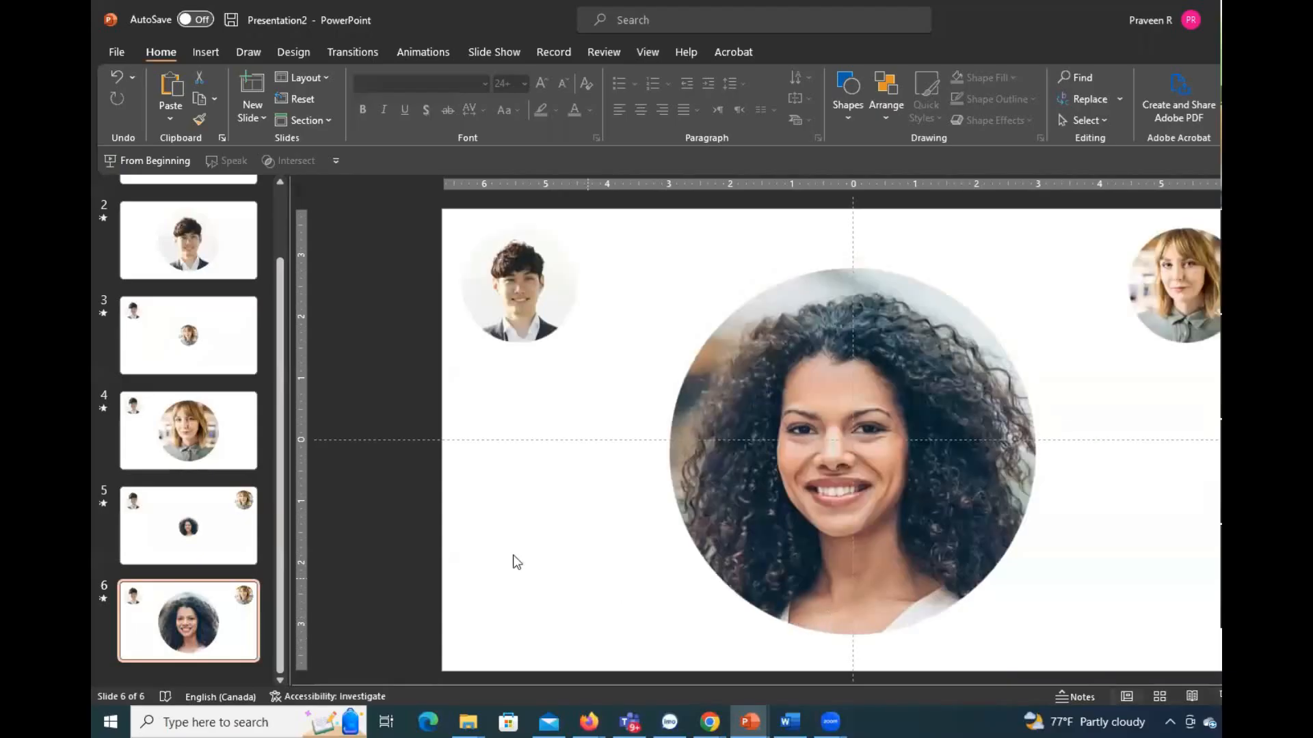
- Select the Chief Executive Officer's small center portrait on slide 3 and open the animation effects
click(237, 356)
click(879, 498)
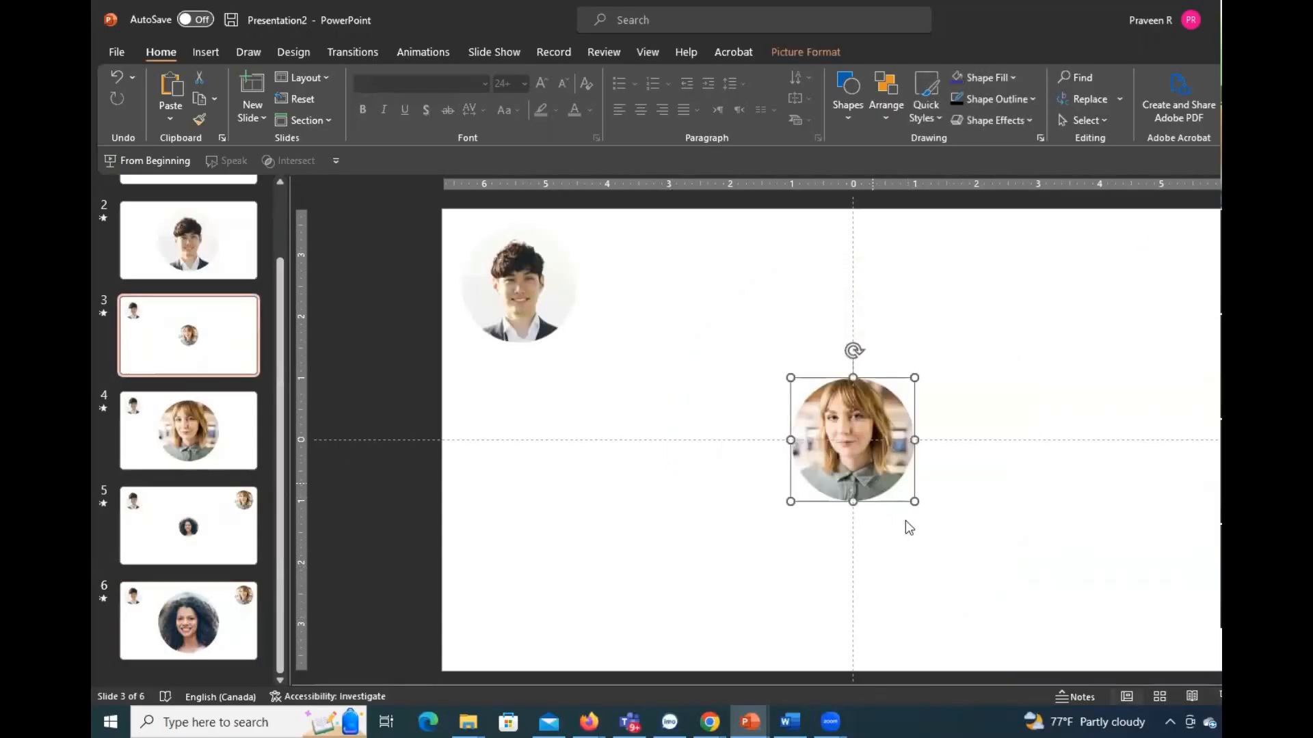
click(420, 52)
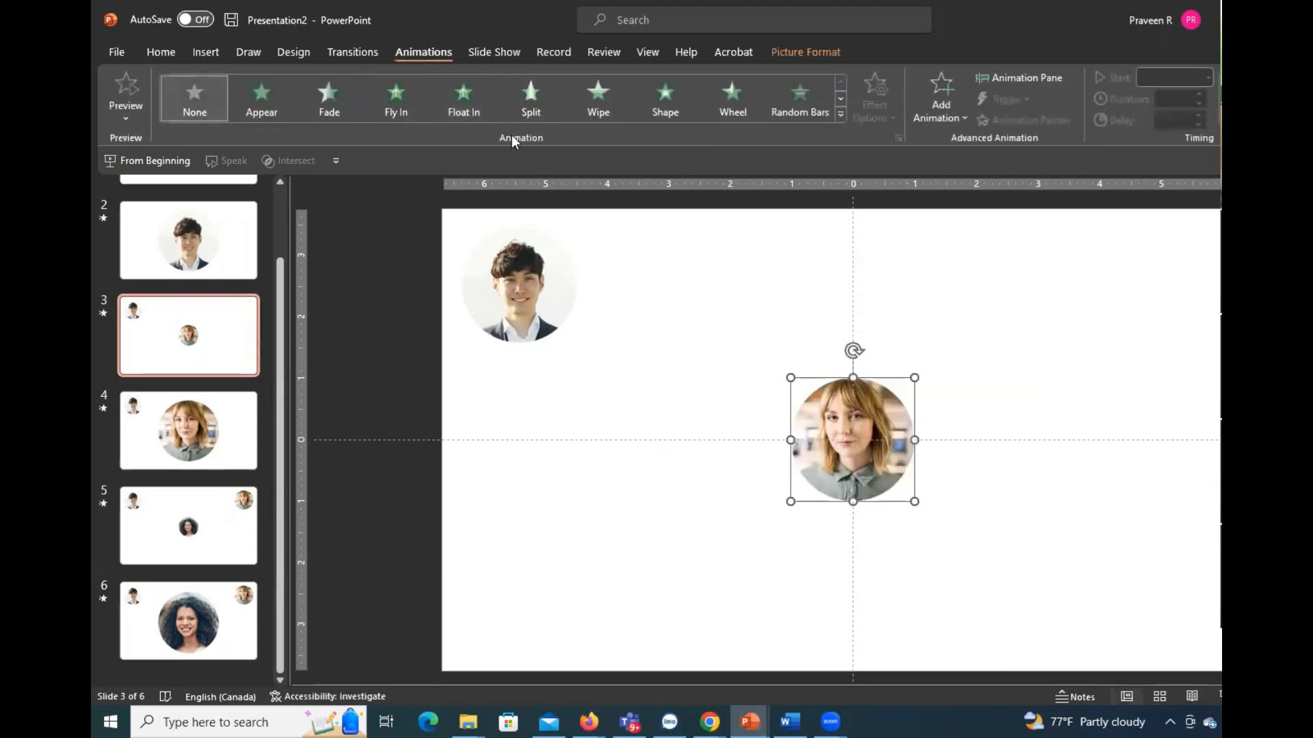